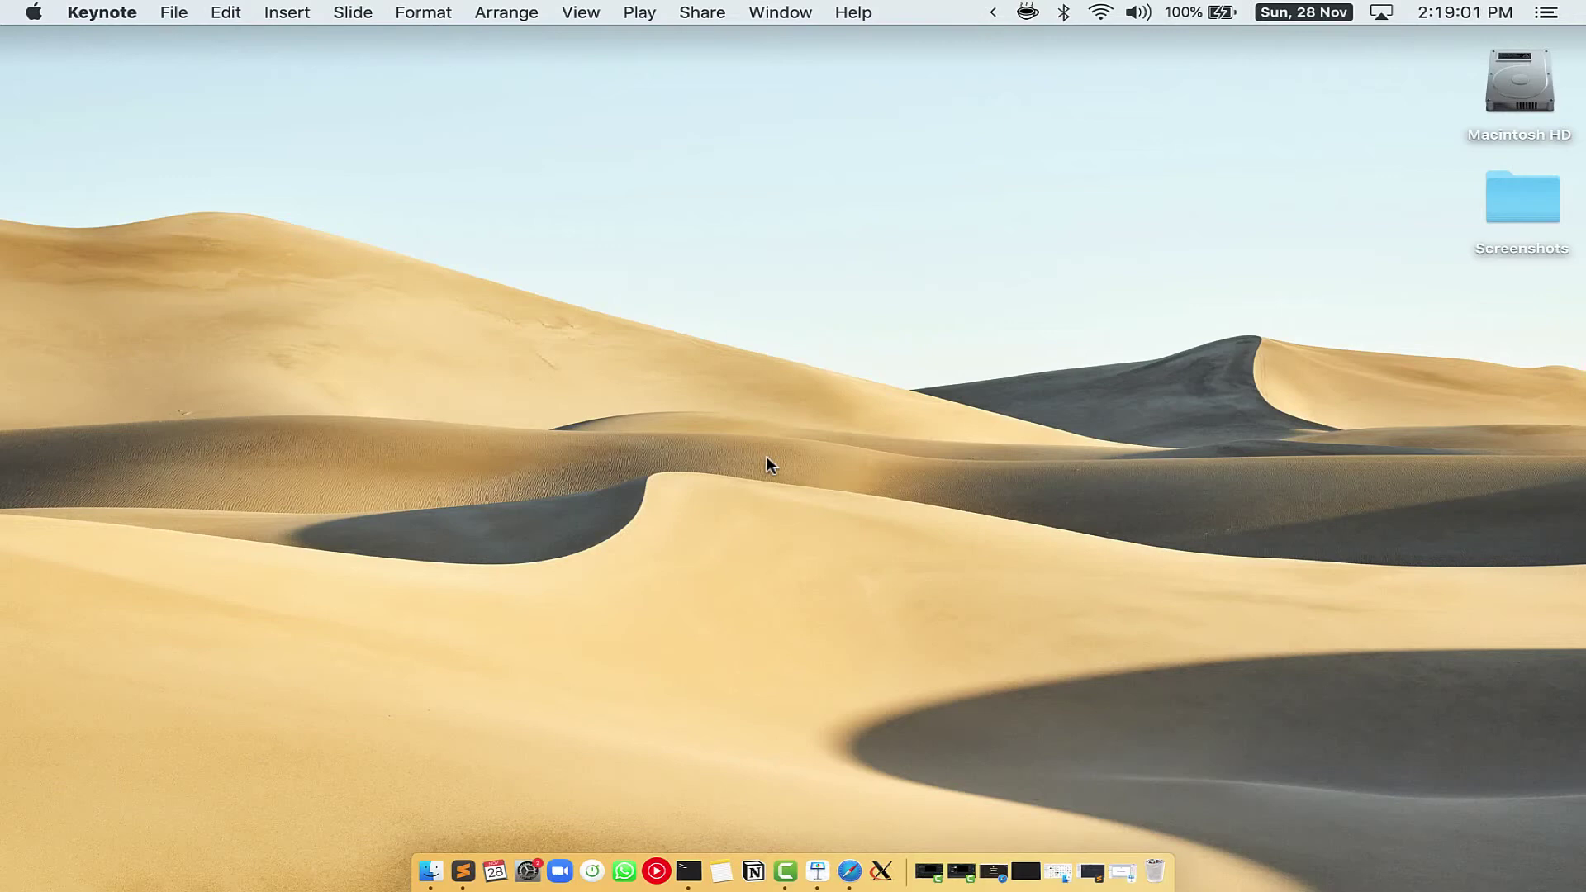
Launch Terminal from Spotlight in full screen, then bring back Safari's Homebrew page
key("super+space")
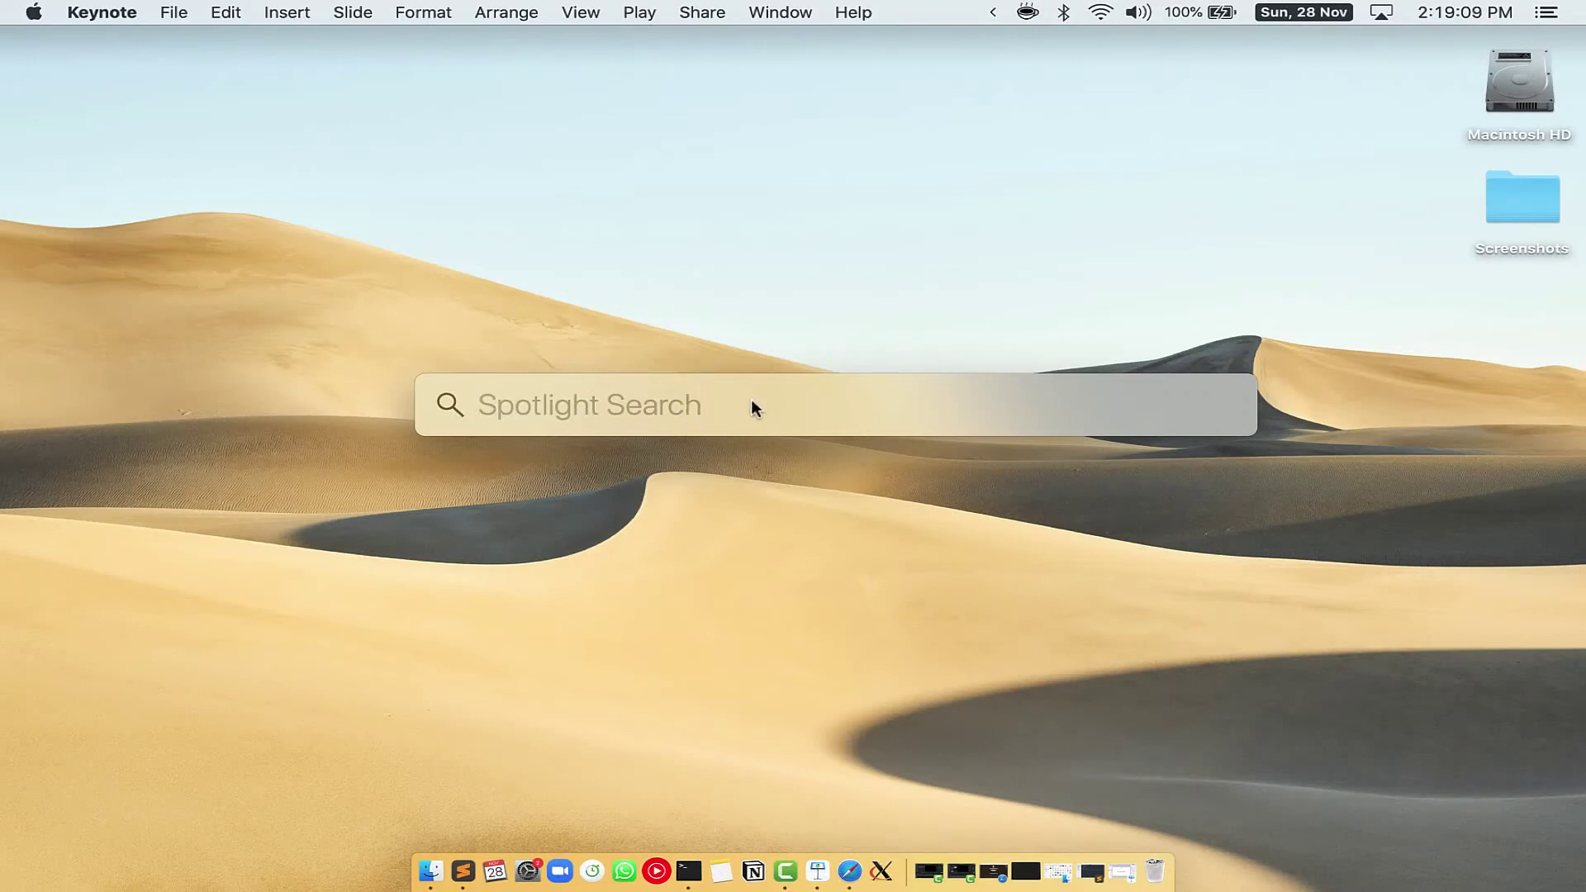
type("Terminal")
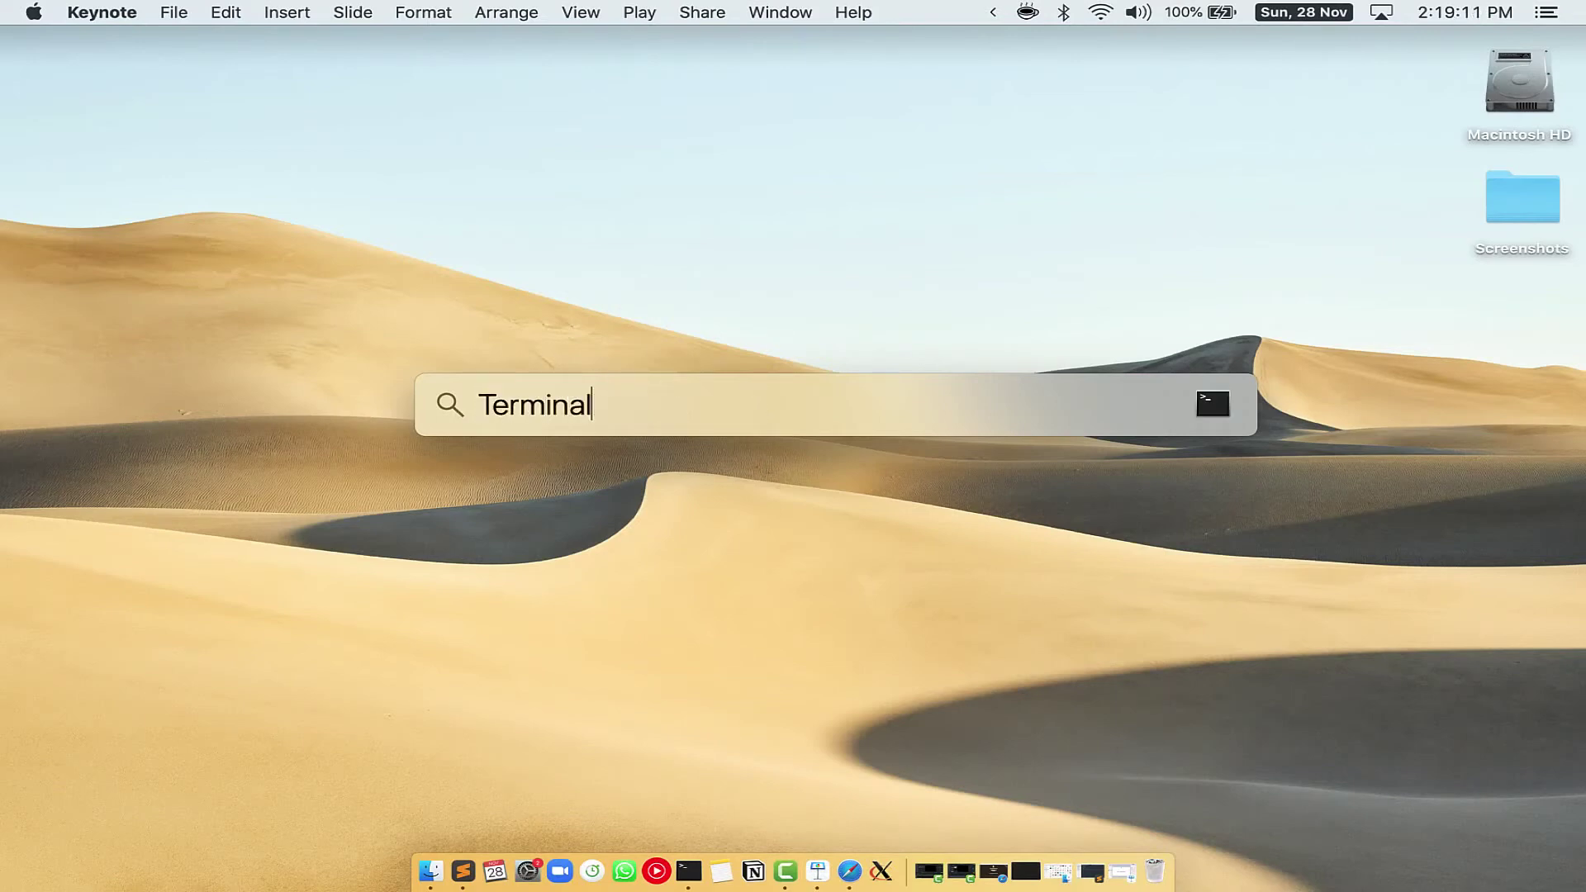
type(".app")
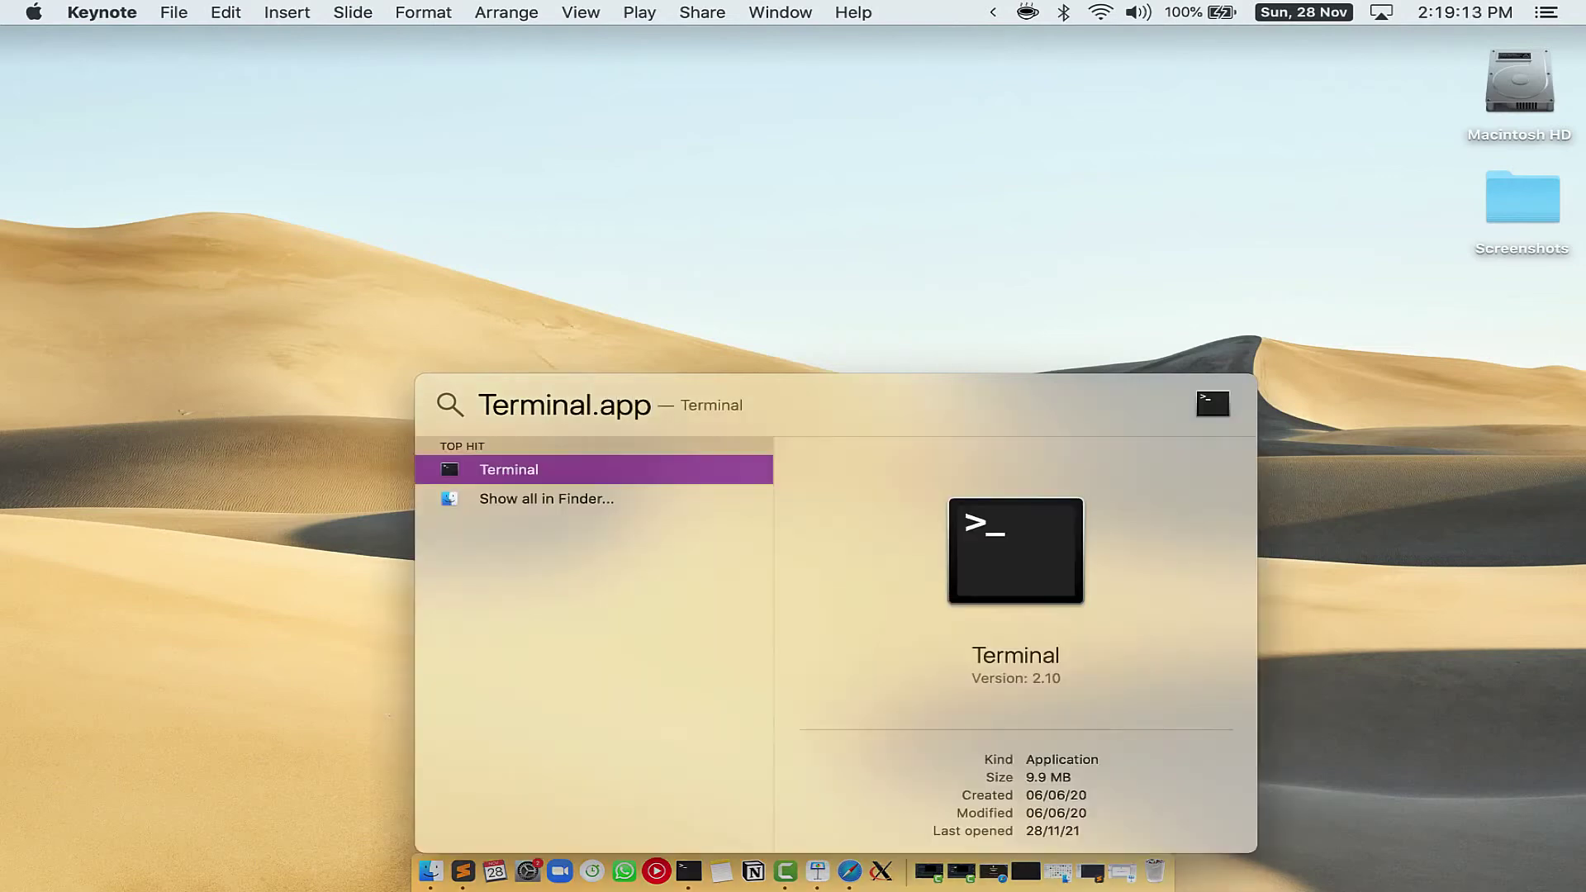
left_click(481, 471)
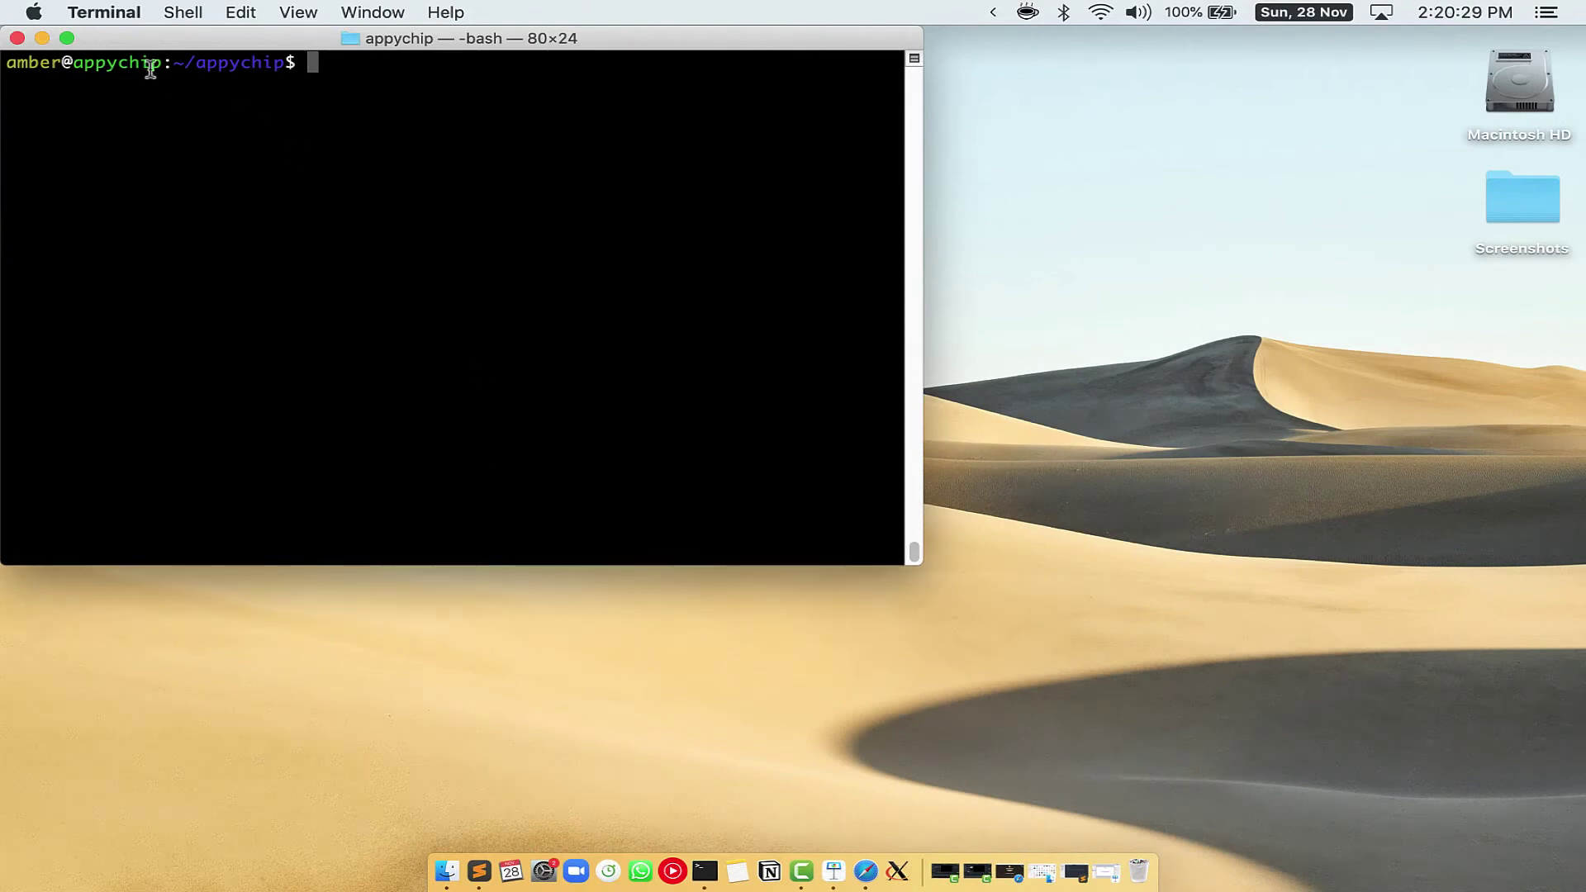
left_click(67, 38)
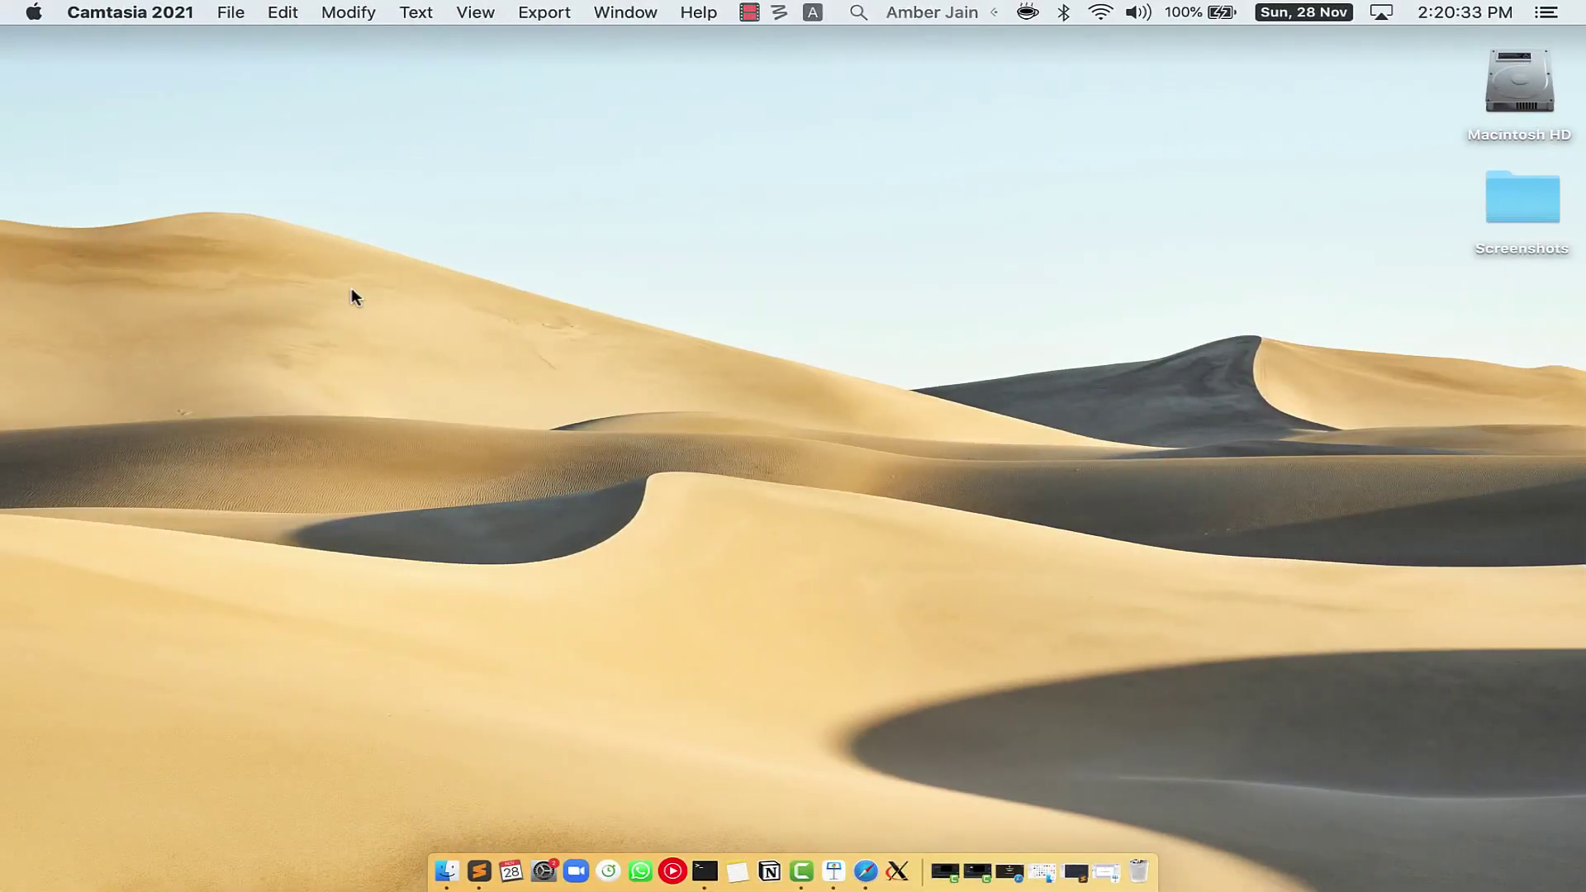
left_click(871, 868)
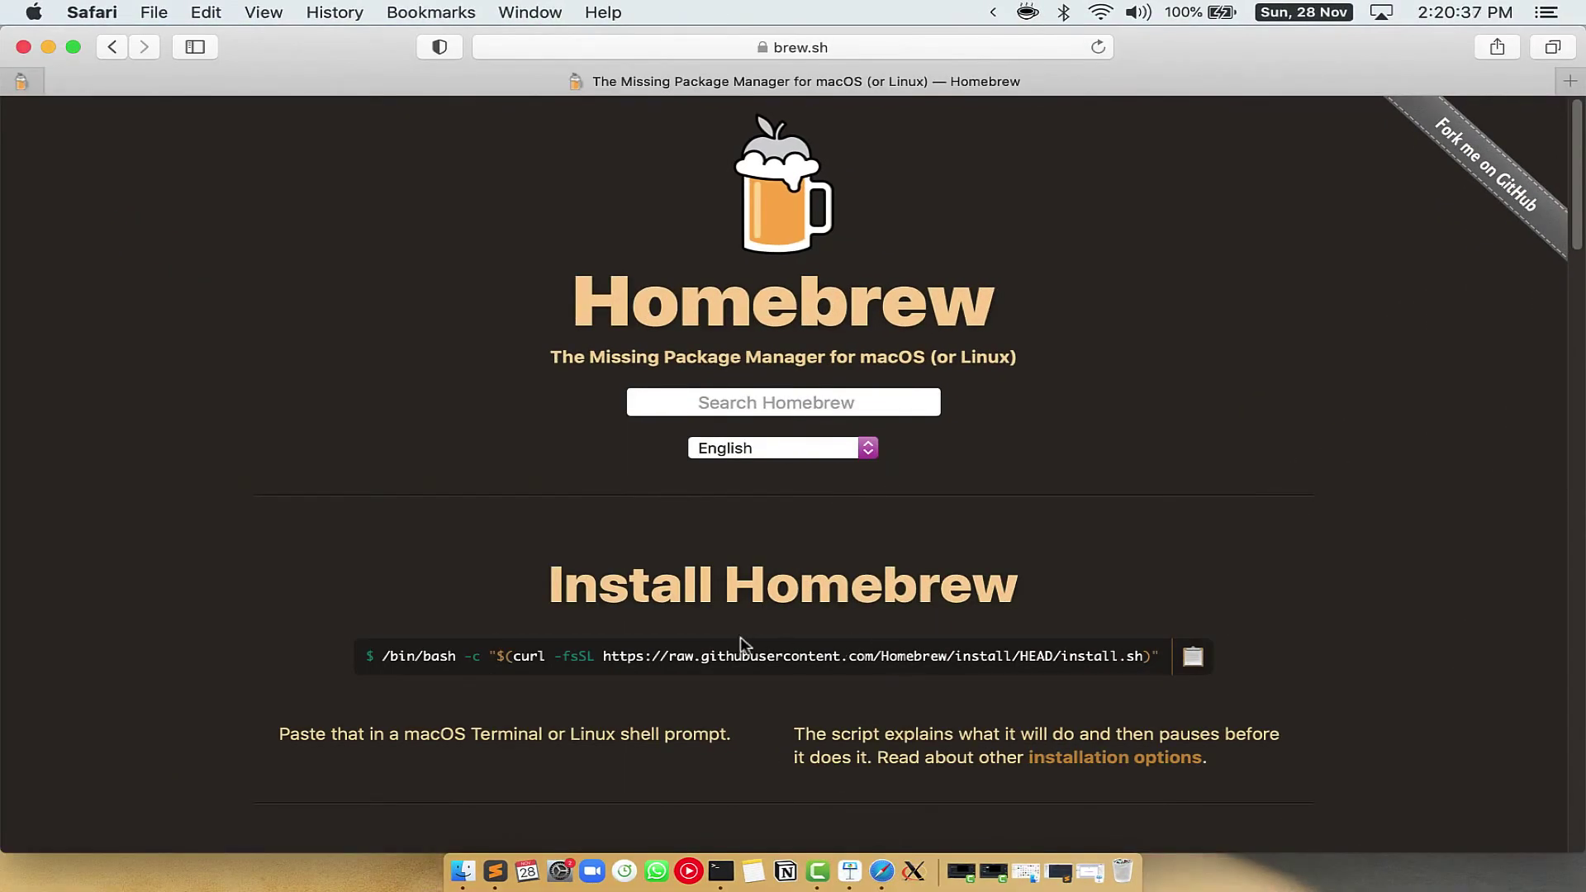
Reload brew.sh and copy the Homebrew install command to the clipboard
left_click(779, 49)
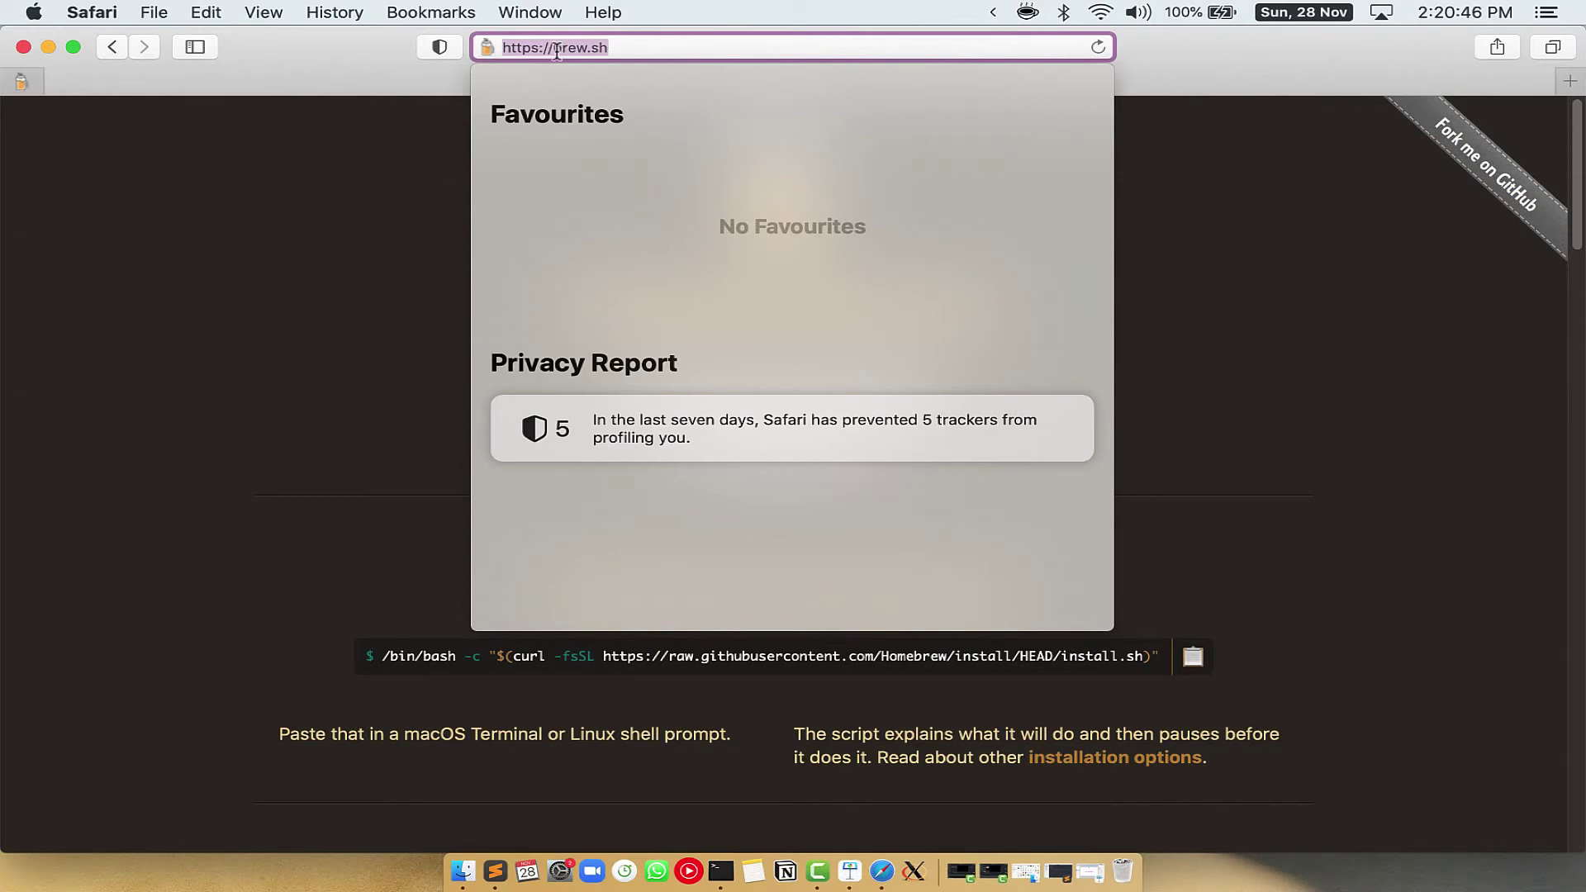
left_click(621, 47)
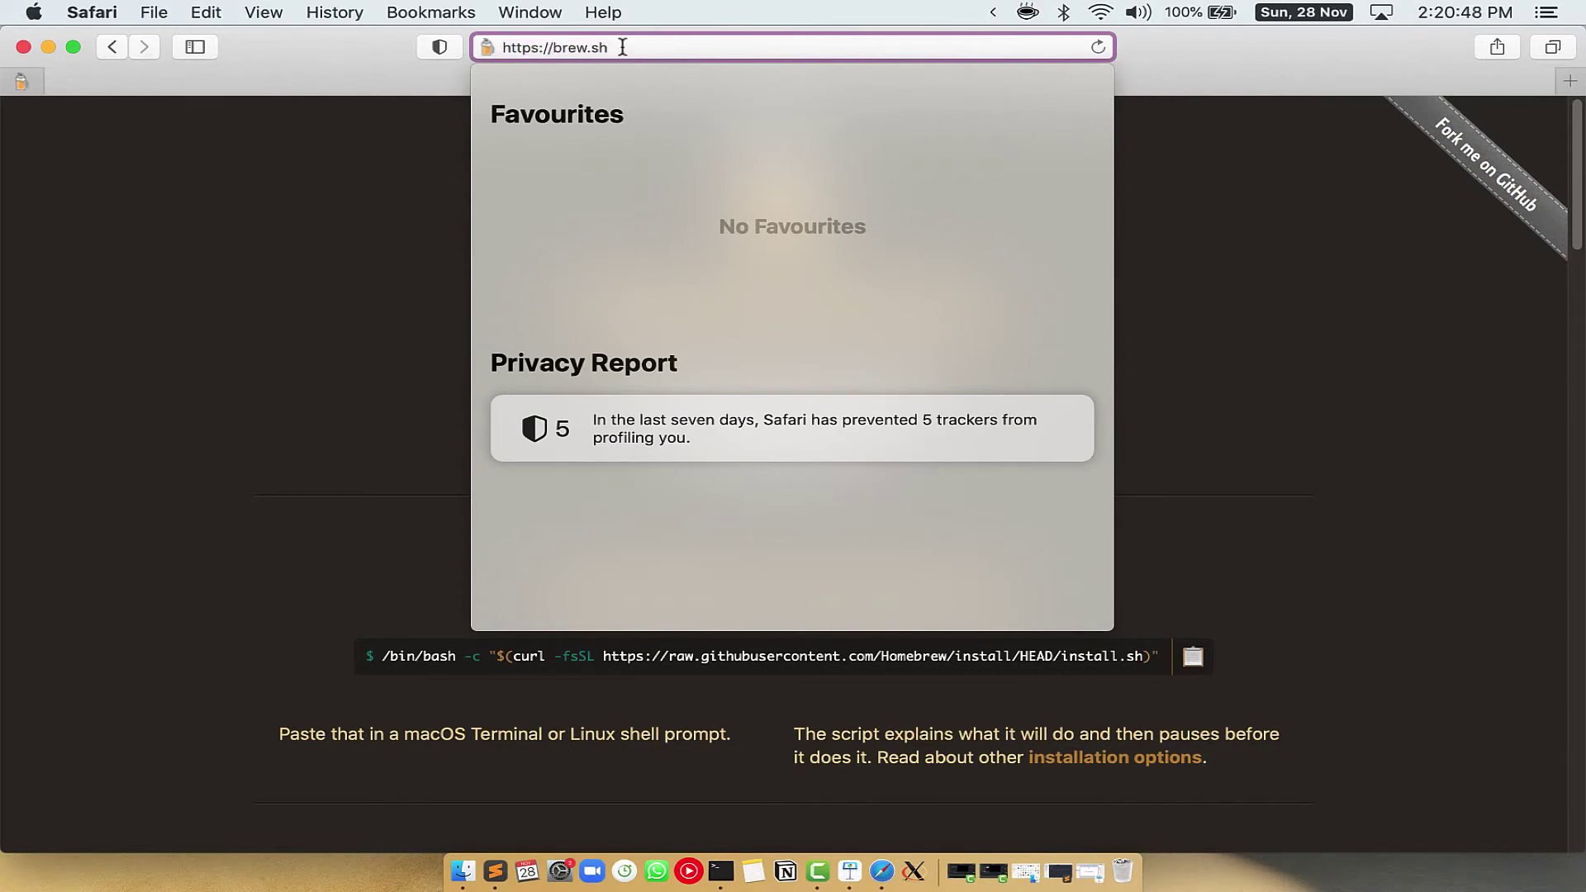
key("Return")
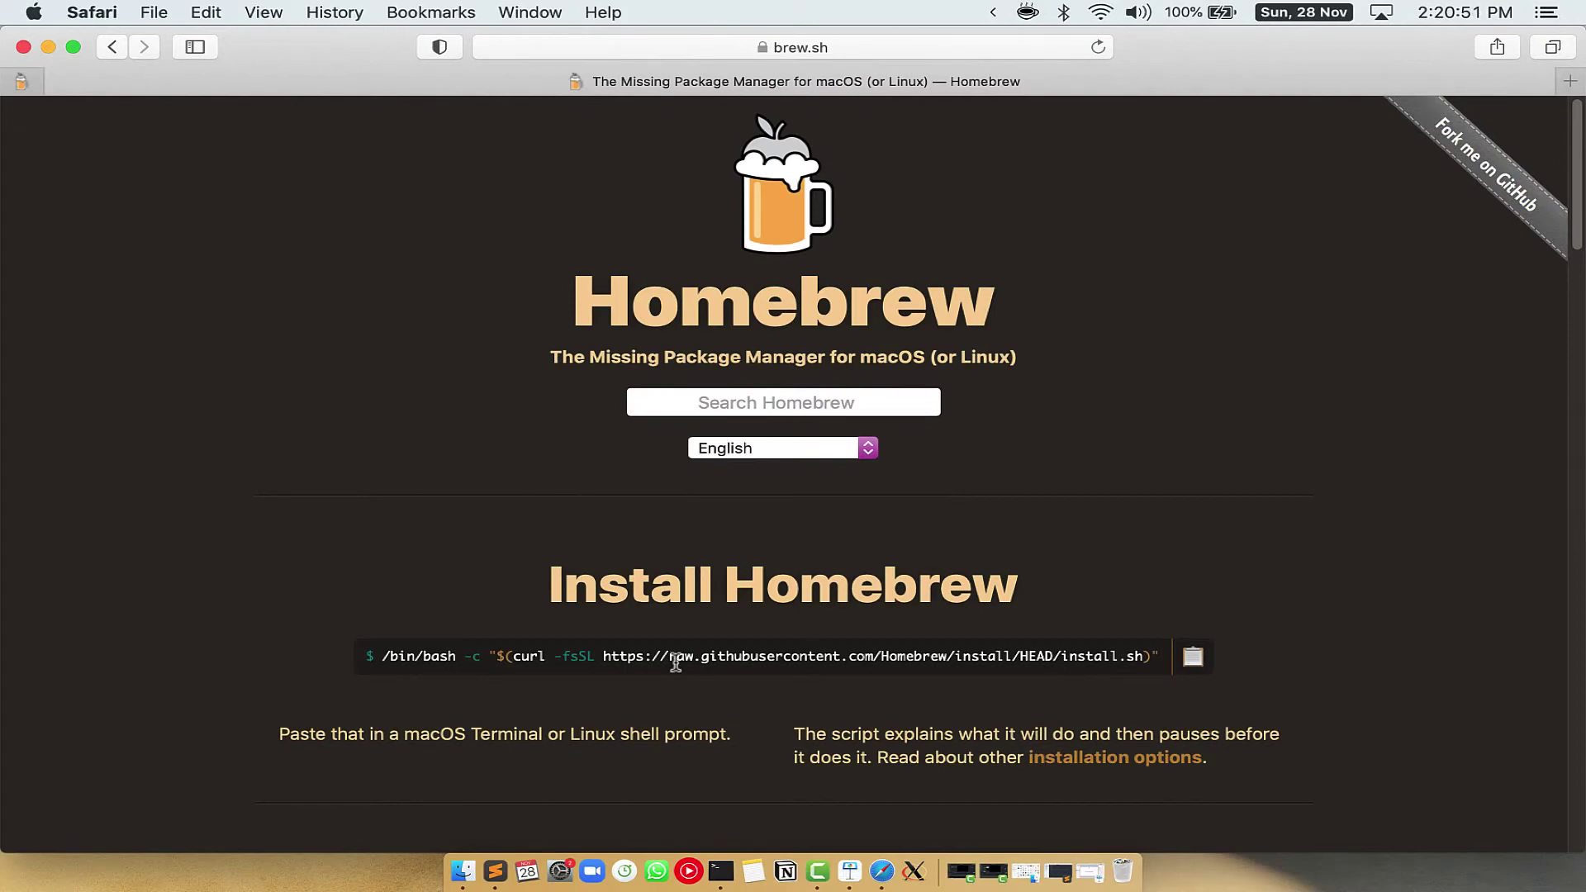
left_click_drag(550, 583, 1016, 580)
left_click(509, 668)
left_click(1208, 666)
Paste the copied Homebrew install command at the terminal prompt and run it
key("ctrl+Right")
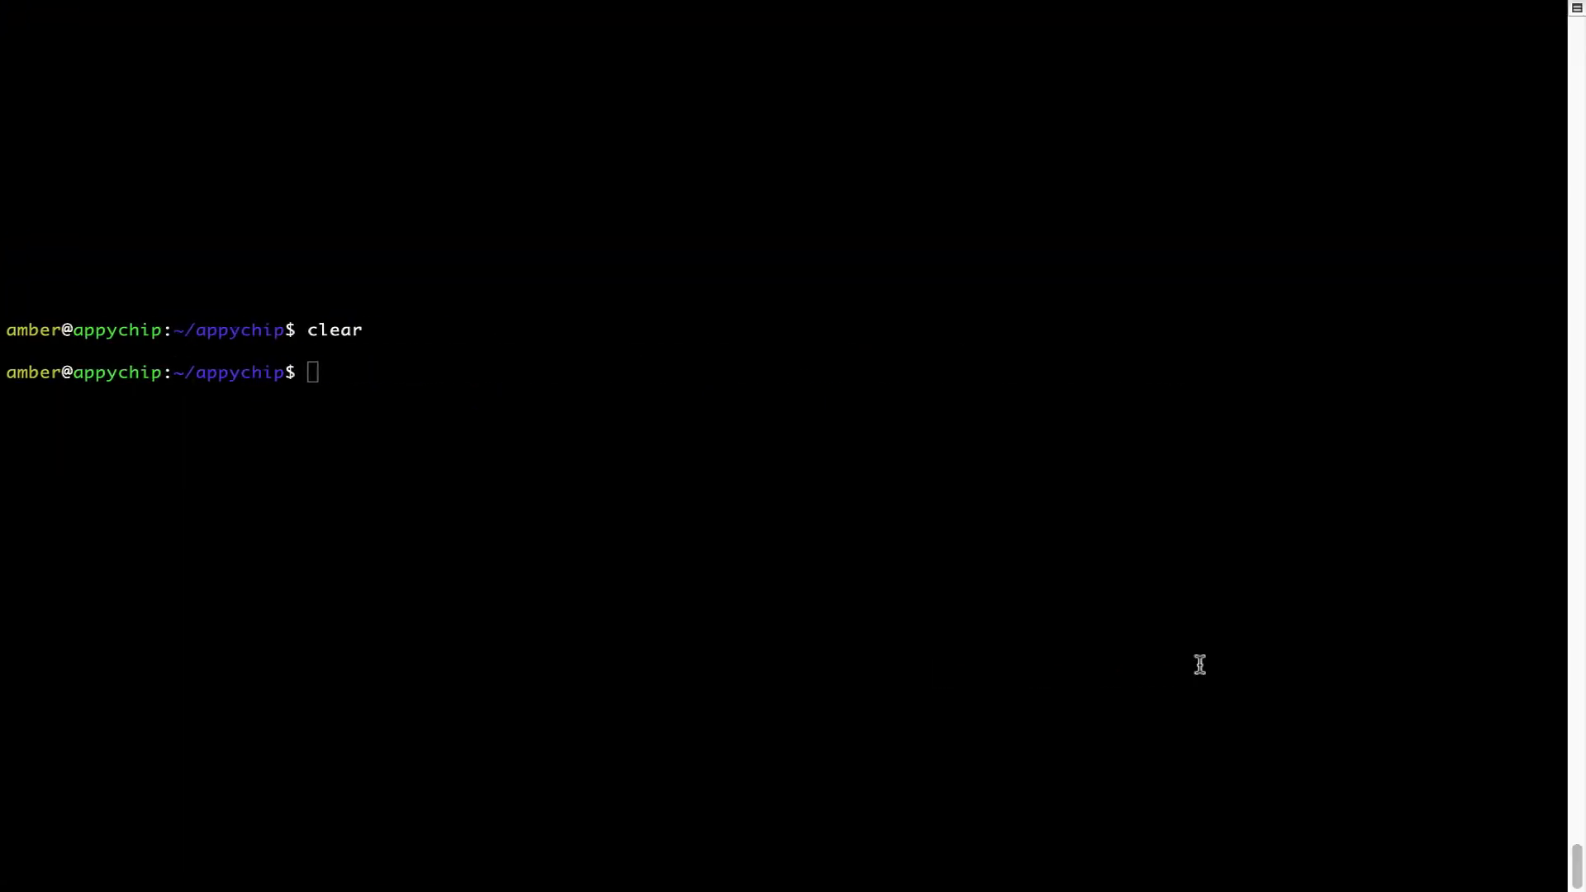
left_click(565, 333)
right_click(490, 344)
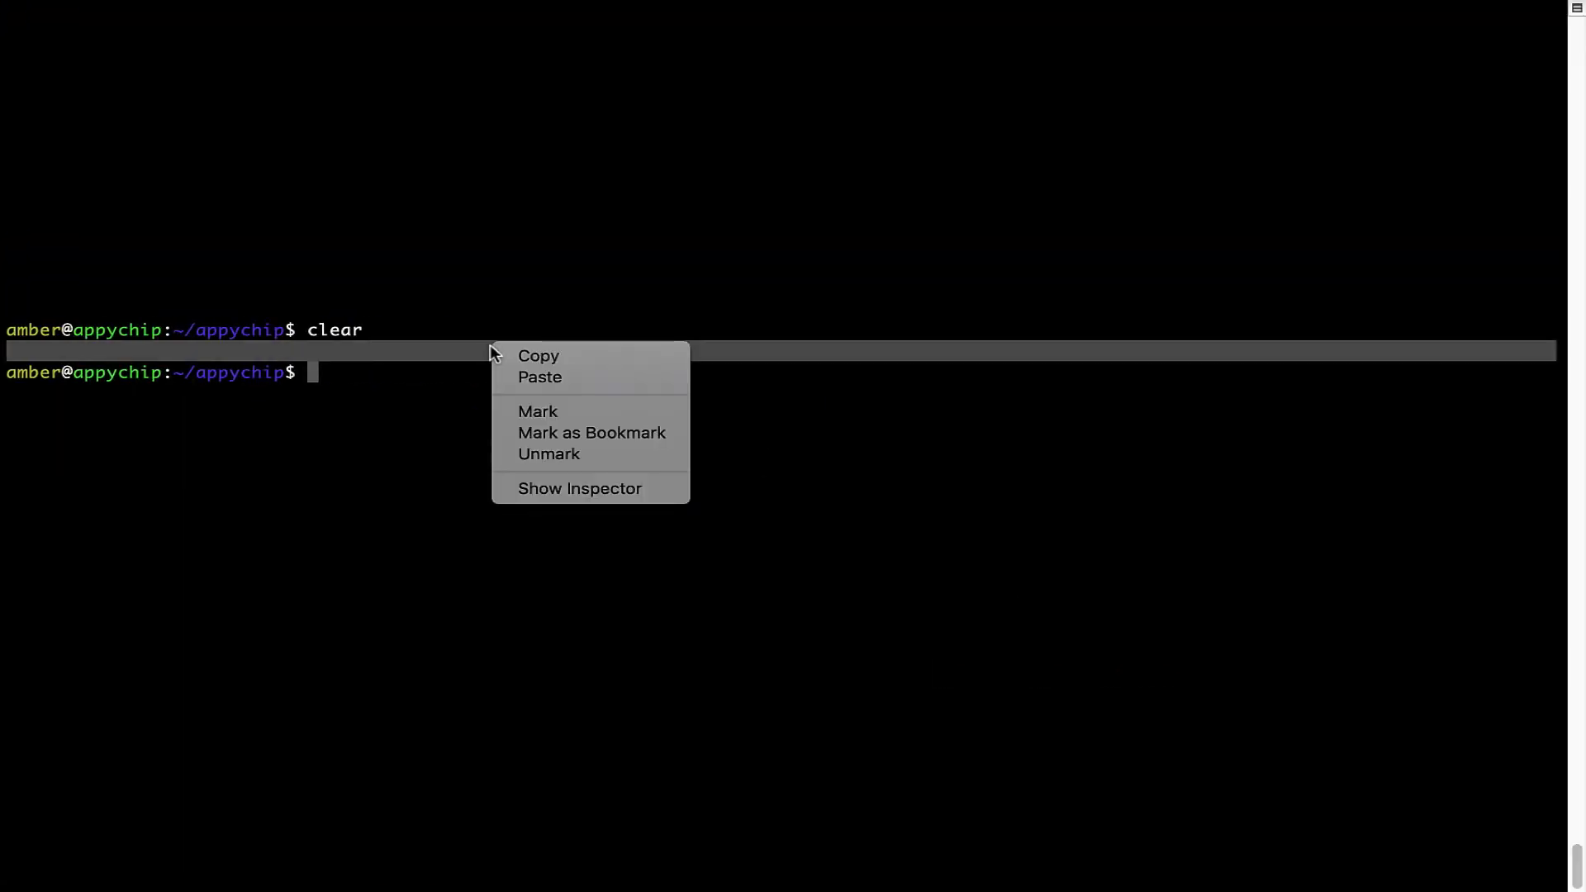
left_click(538, 377)
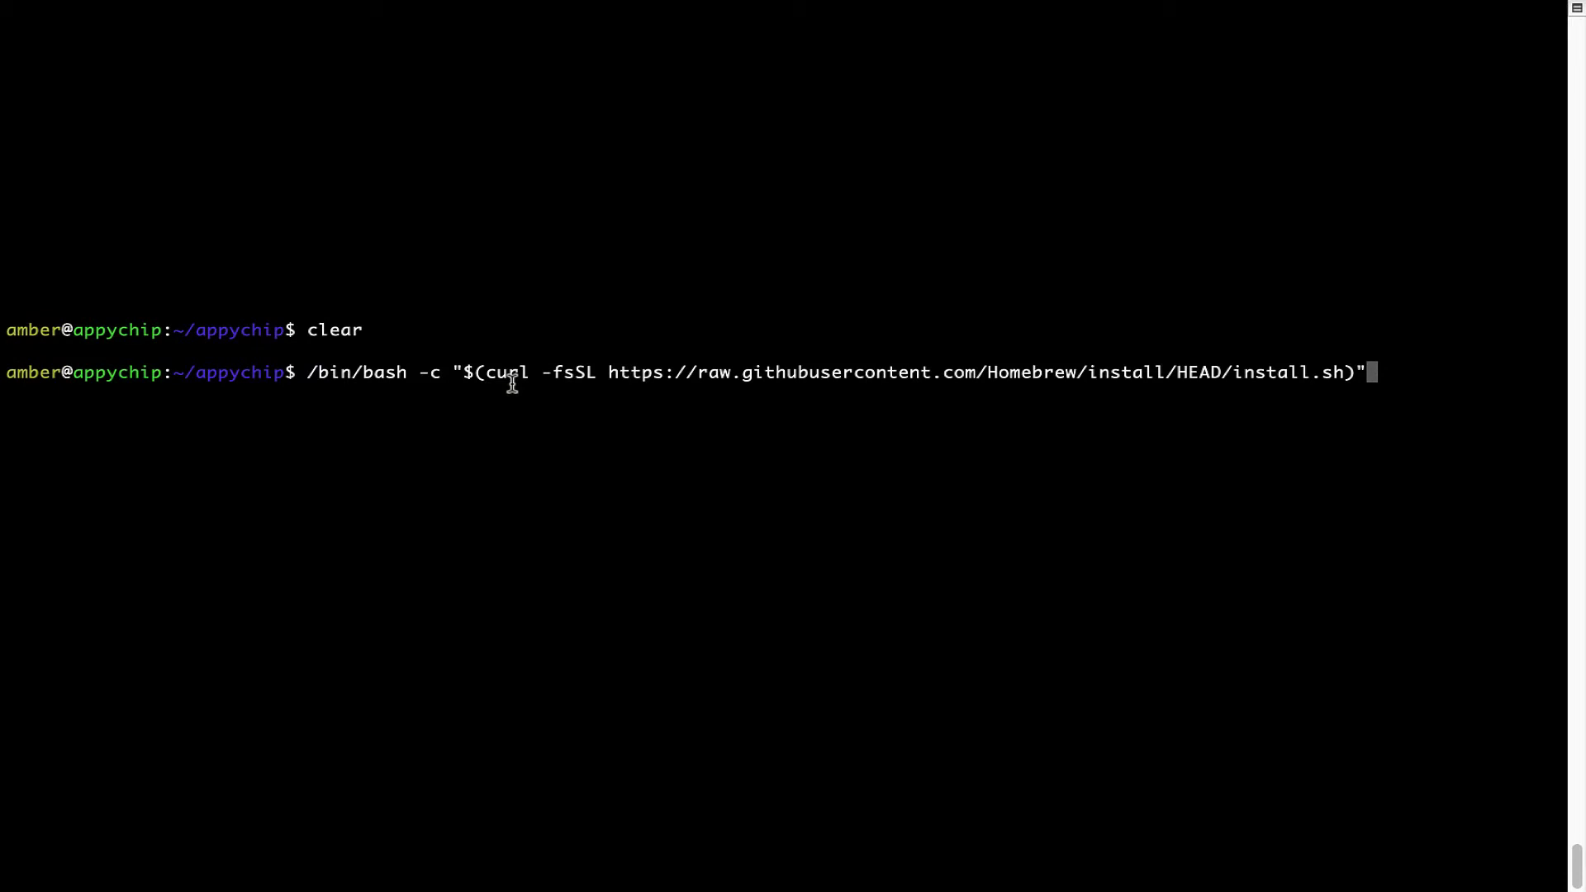
key("Return")
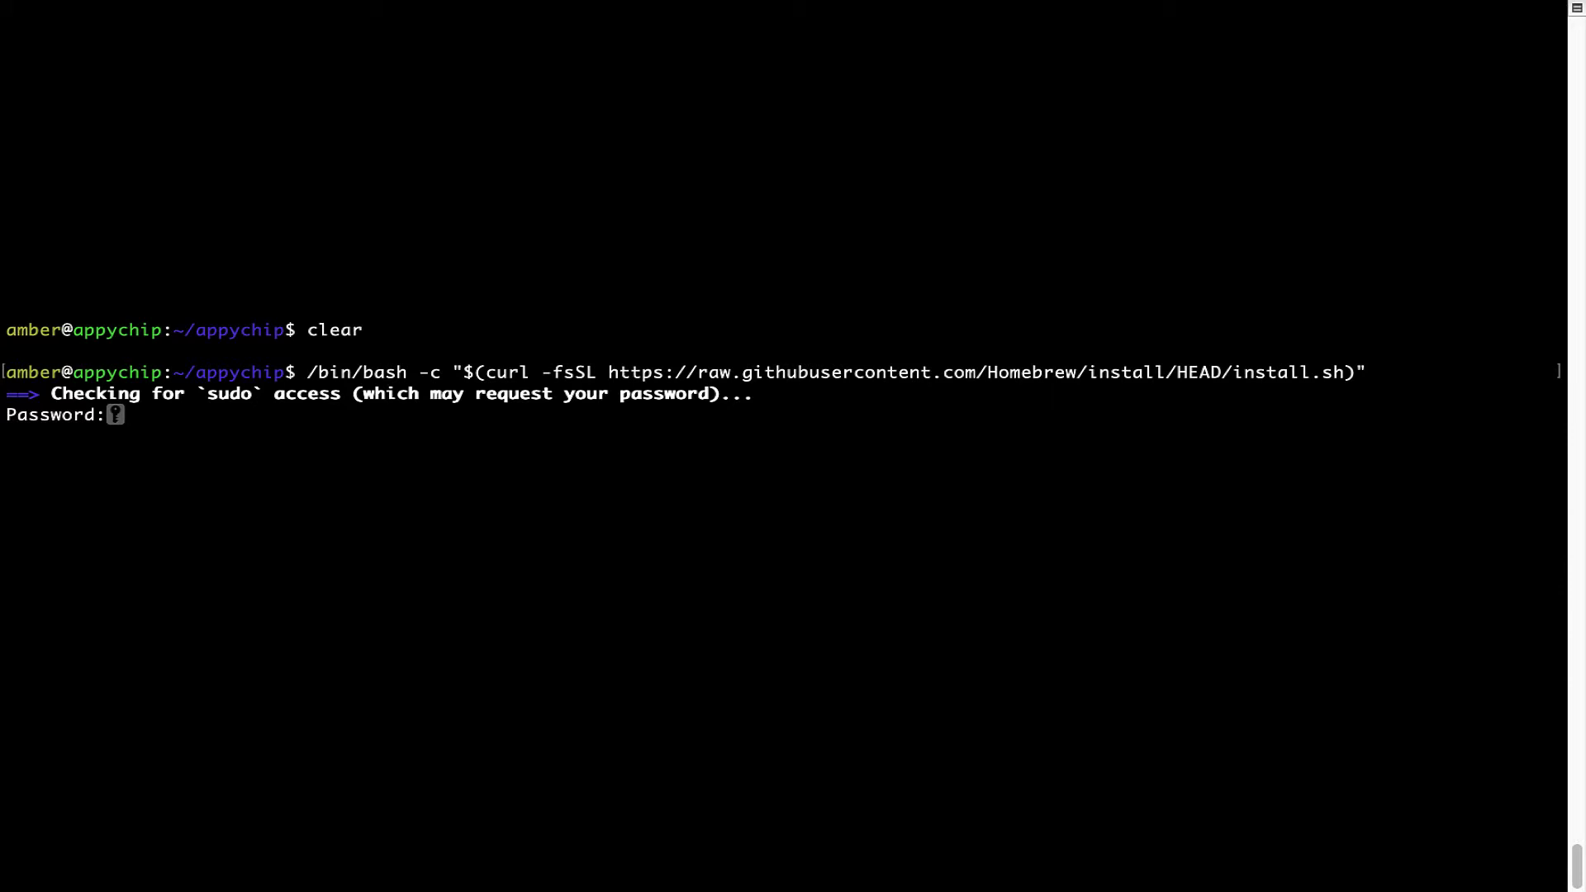
Submit the password and confirm, then highlight the 'Installation successful!' message
key("Return")
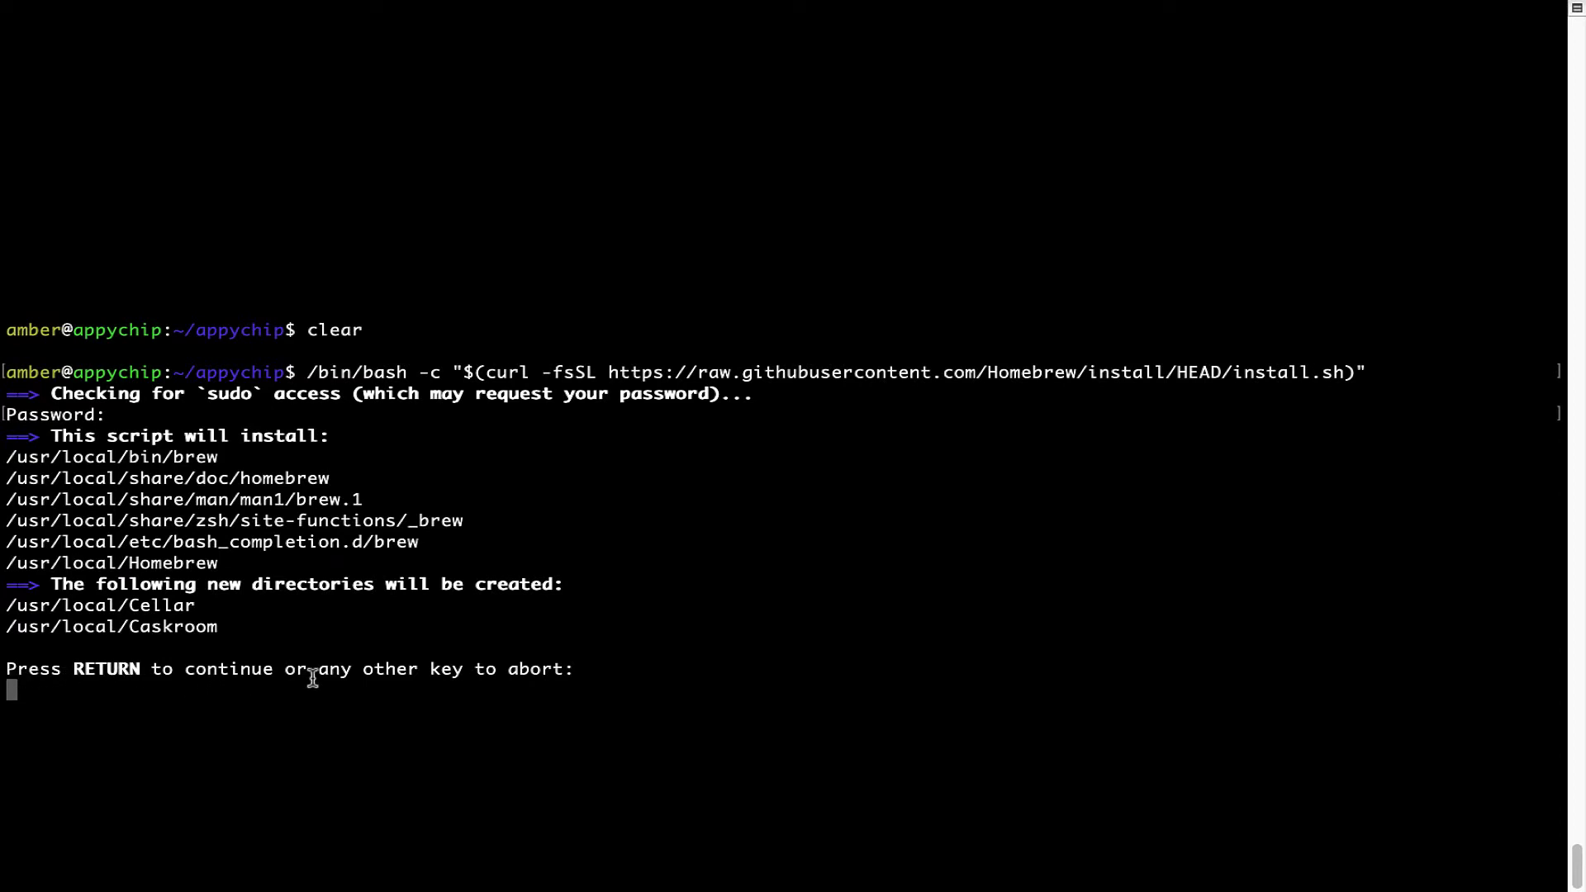
key("Return")
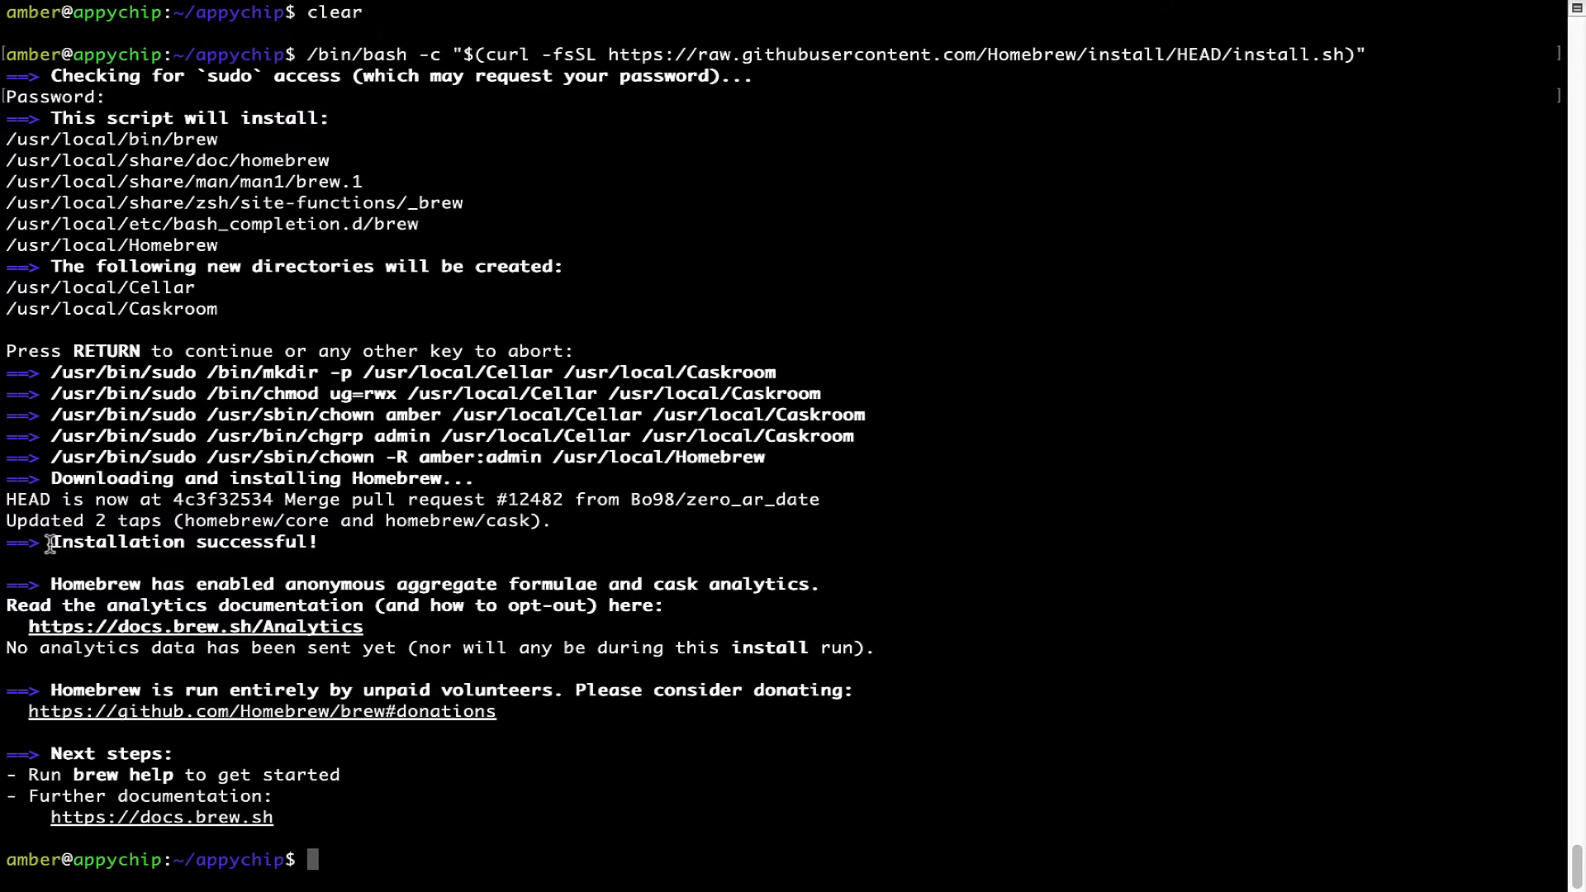
left_click_drag(50, 542, 328, 541)
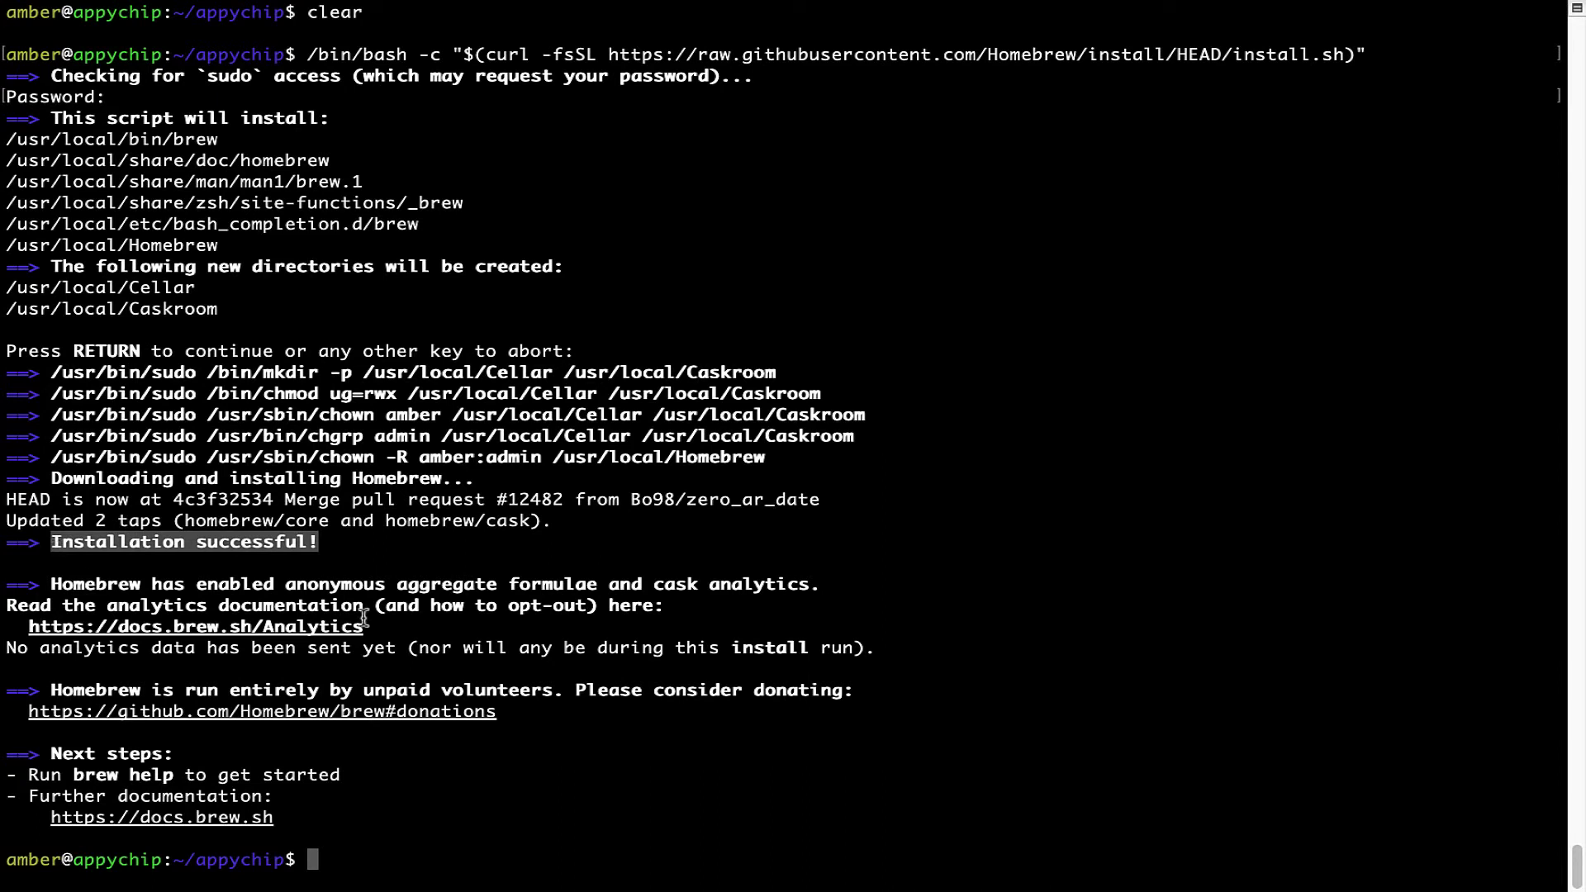
left_click(631, 545)
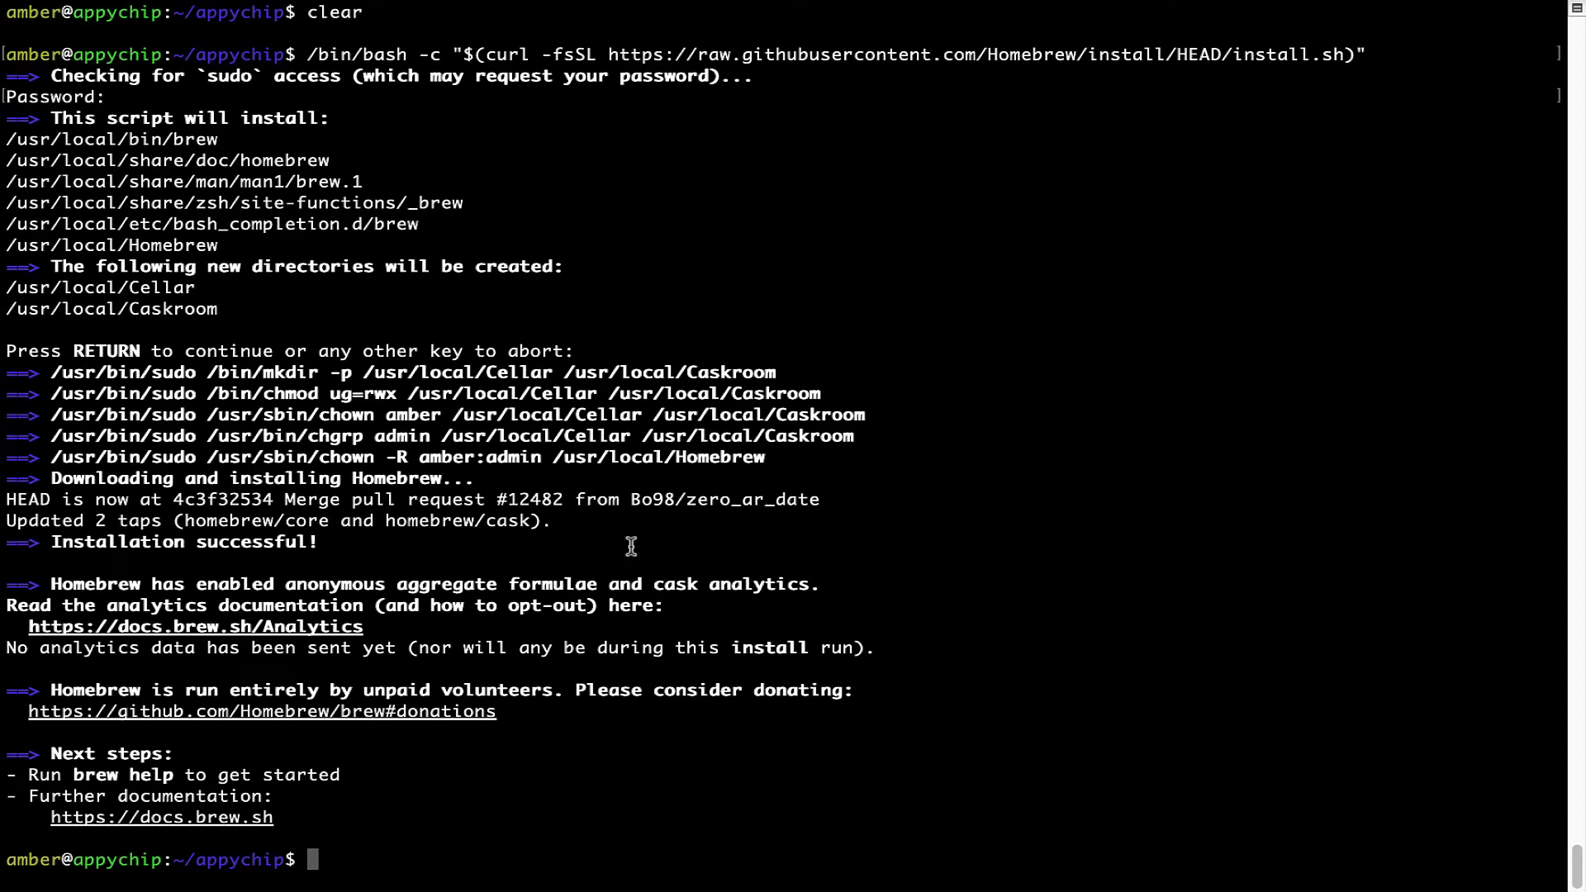
Check Homebrew's analytics docs, then run 'brew analytics off' and 'clear'
key("ctrl+Left")
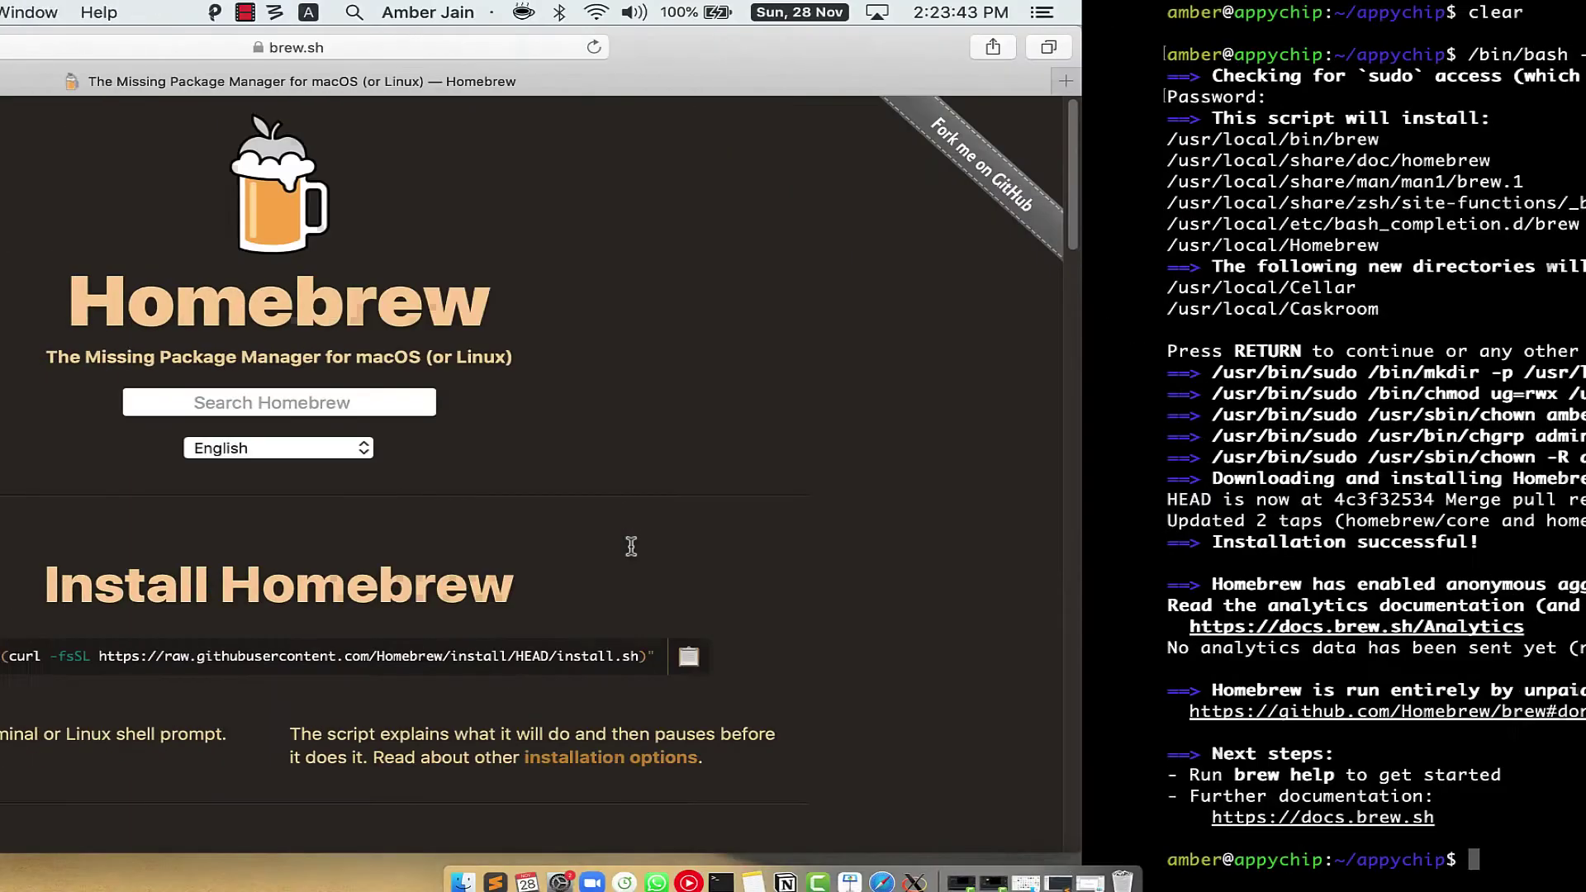
left_click(25, 84)
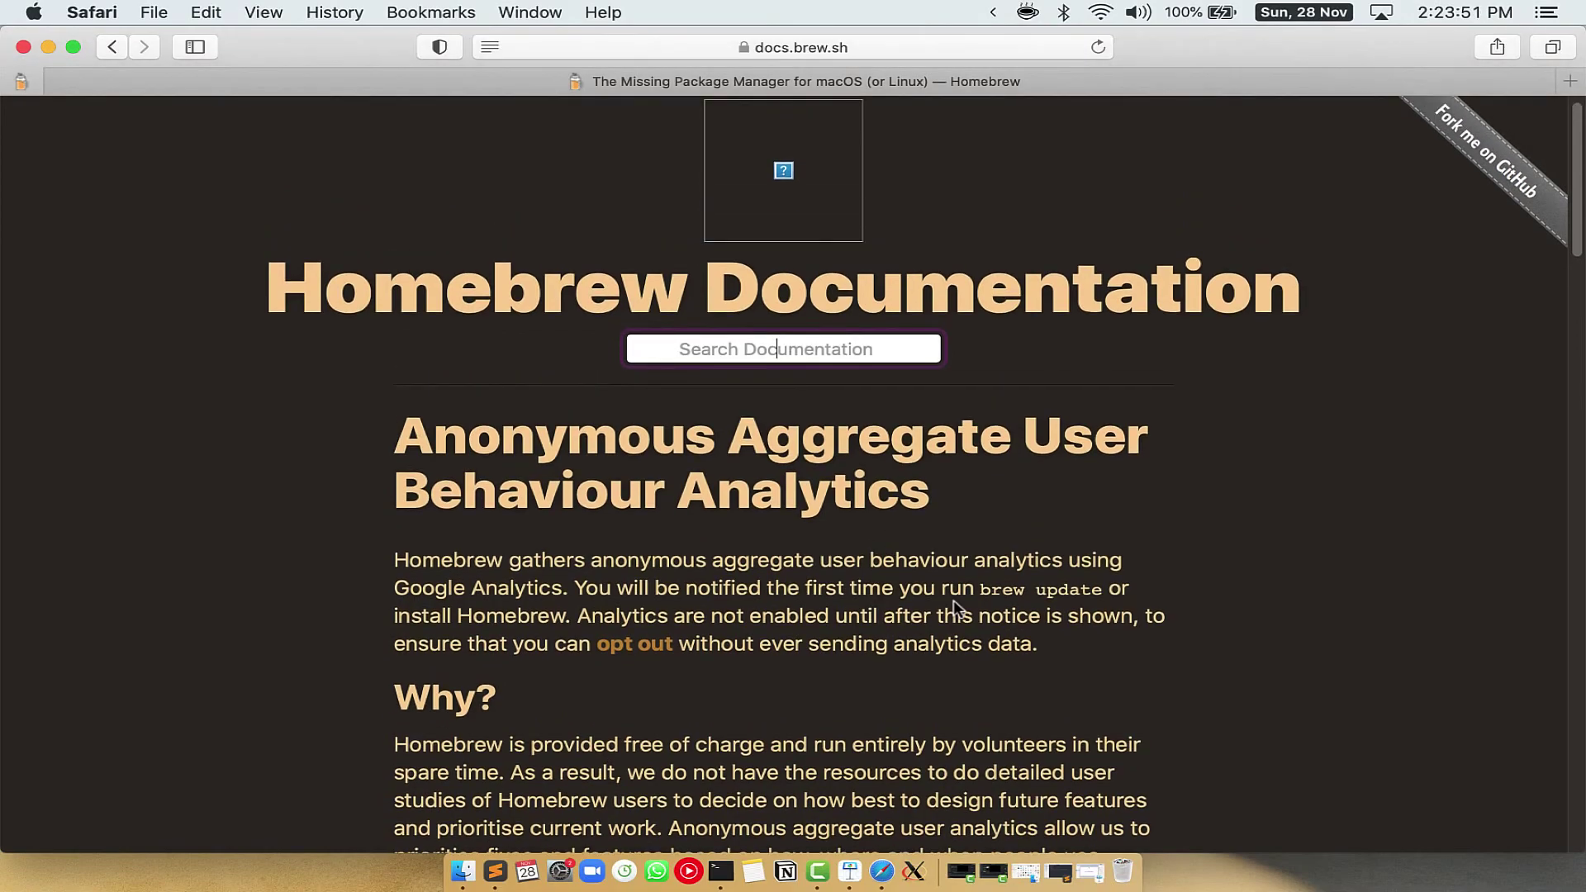
key("ctrl+Right")
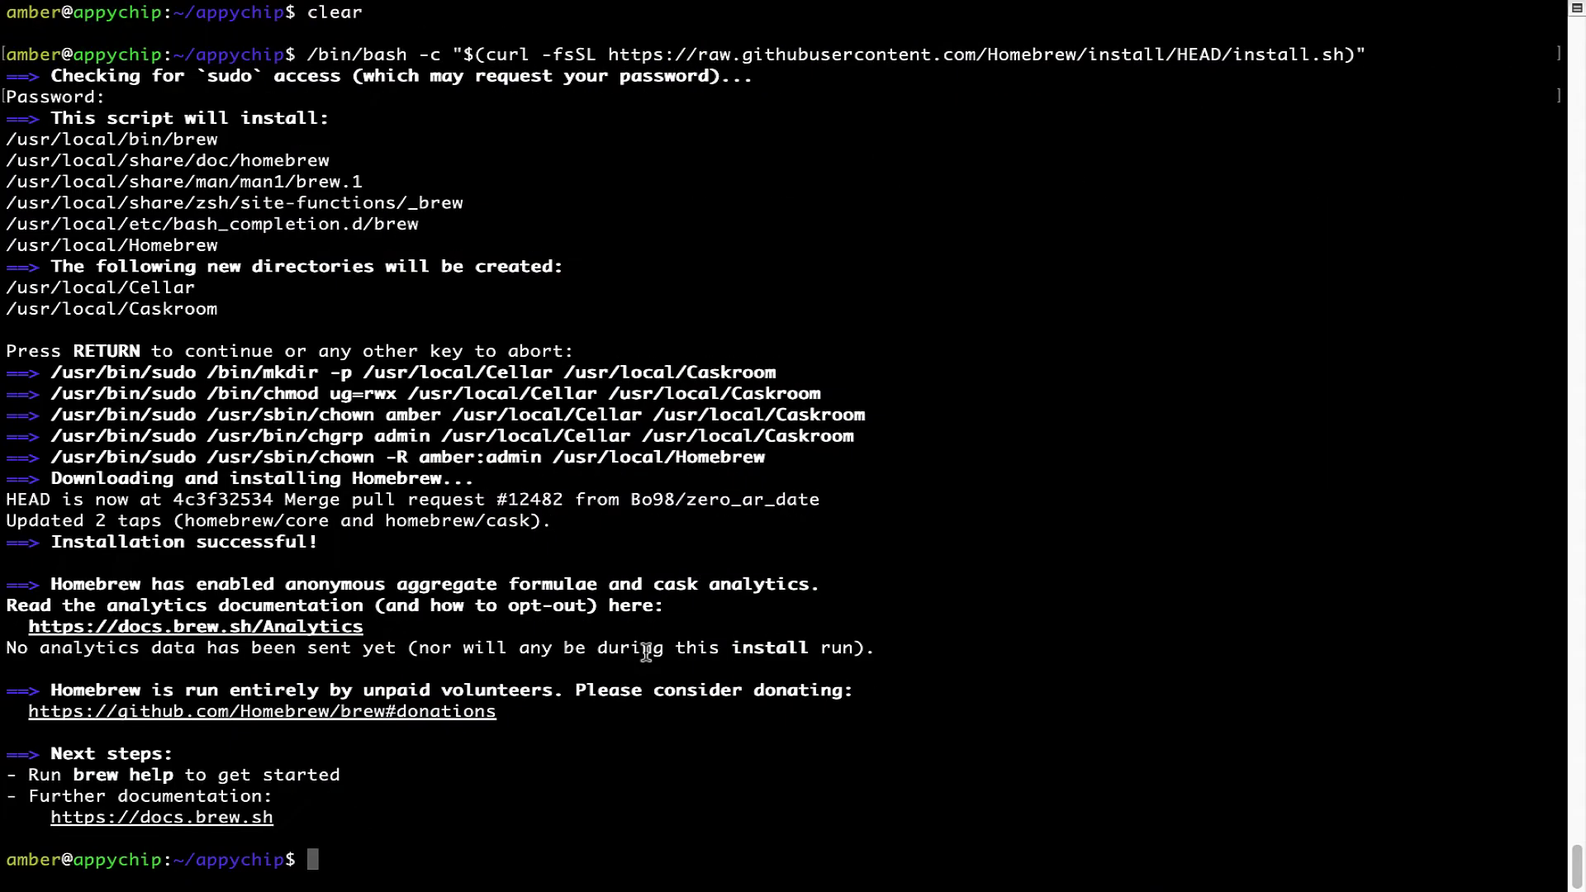
key("Return")
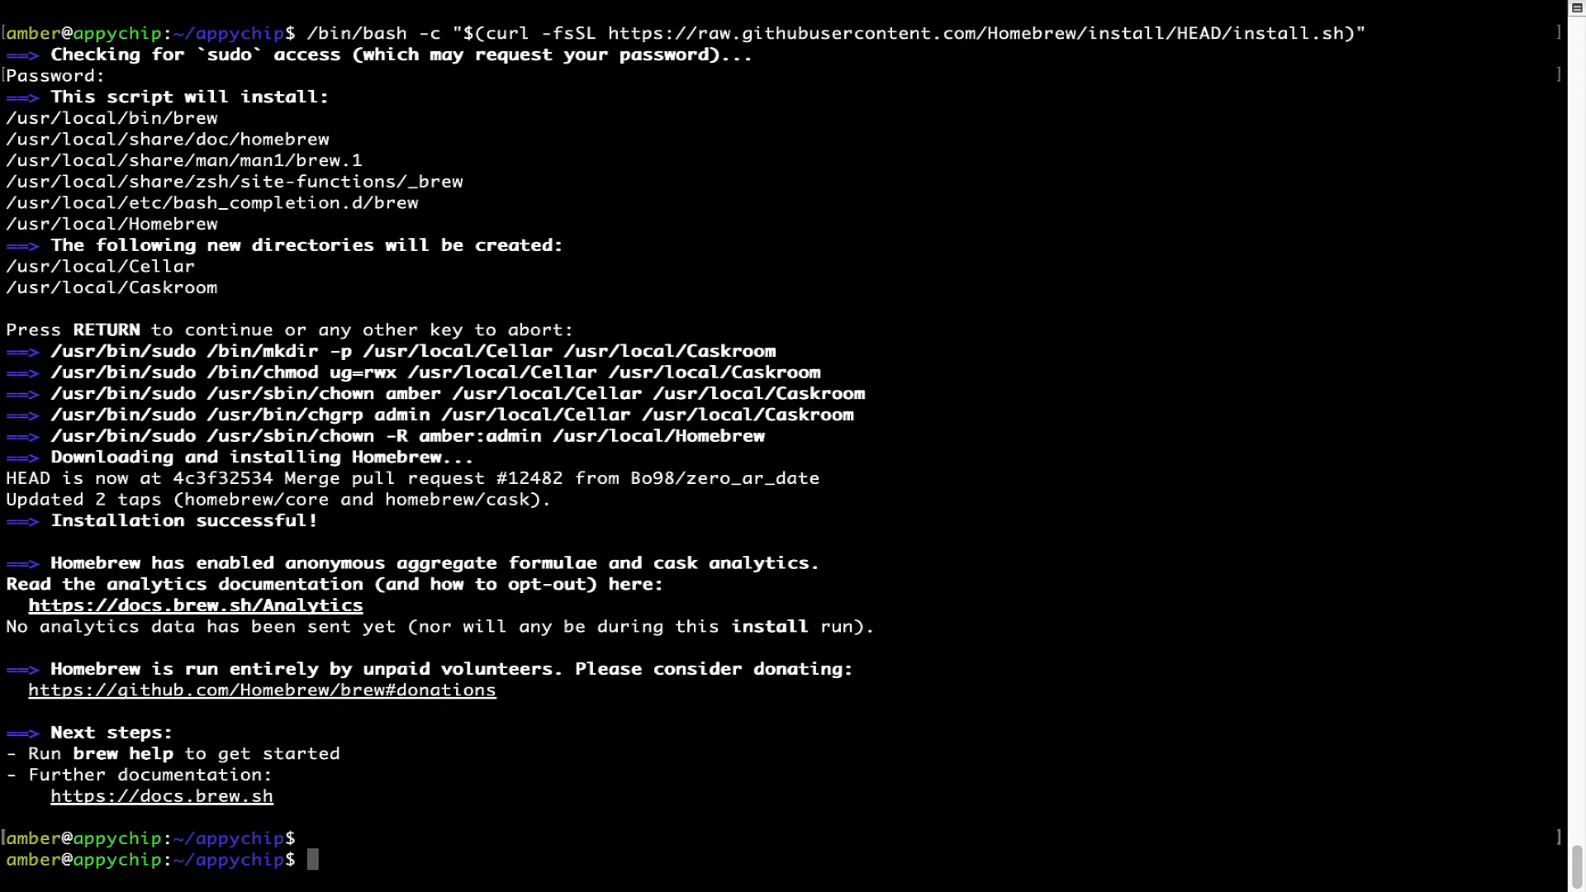
type("brew analytic")
type("s off")
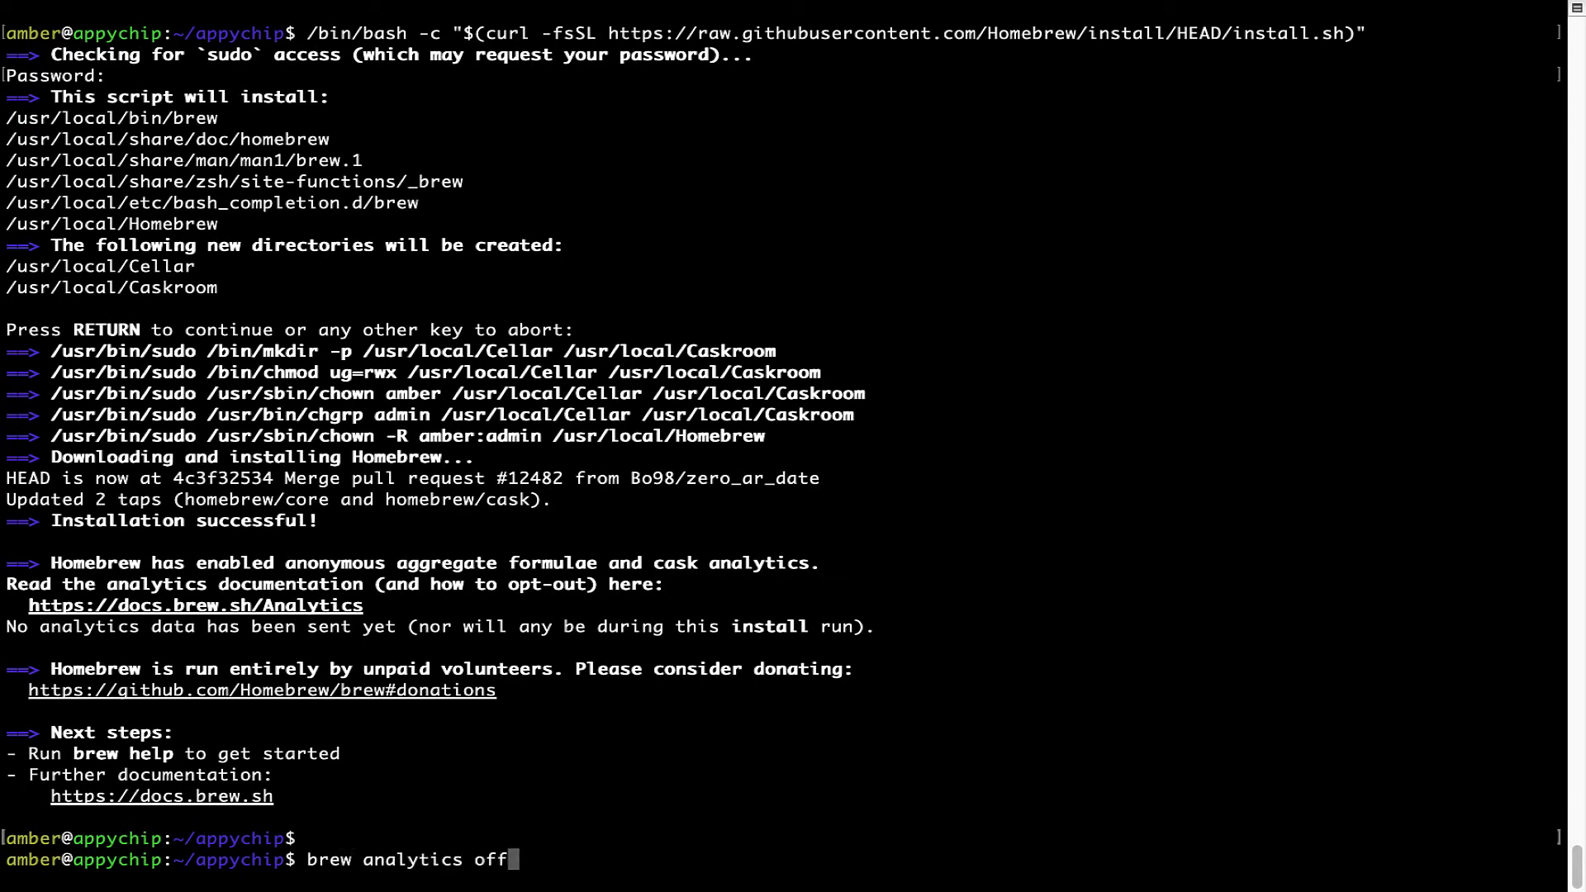
key("Return")
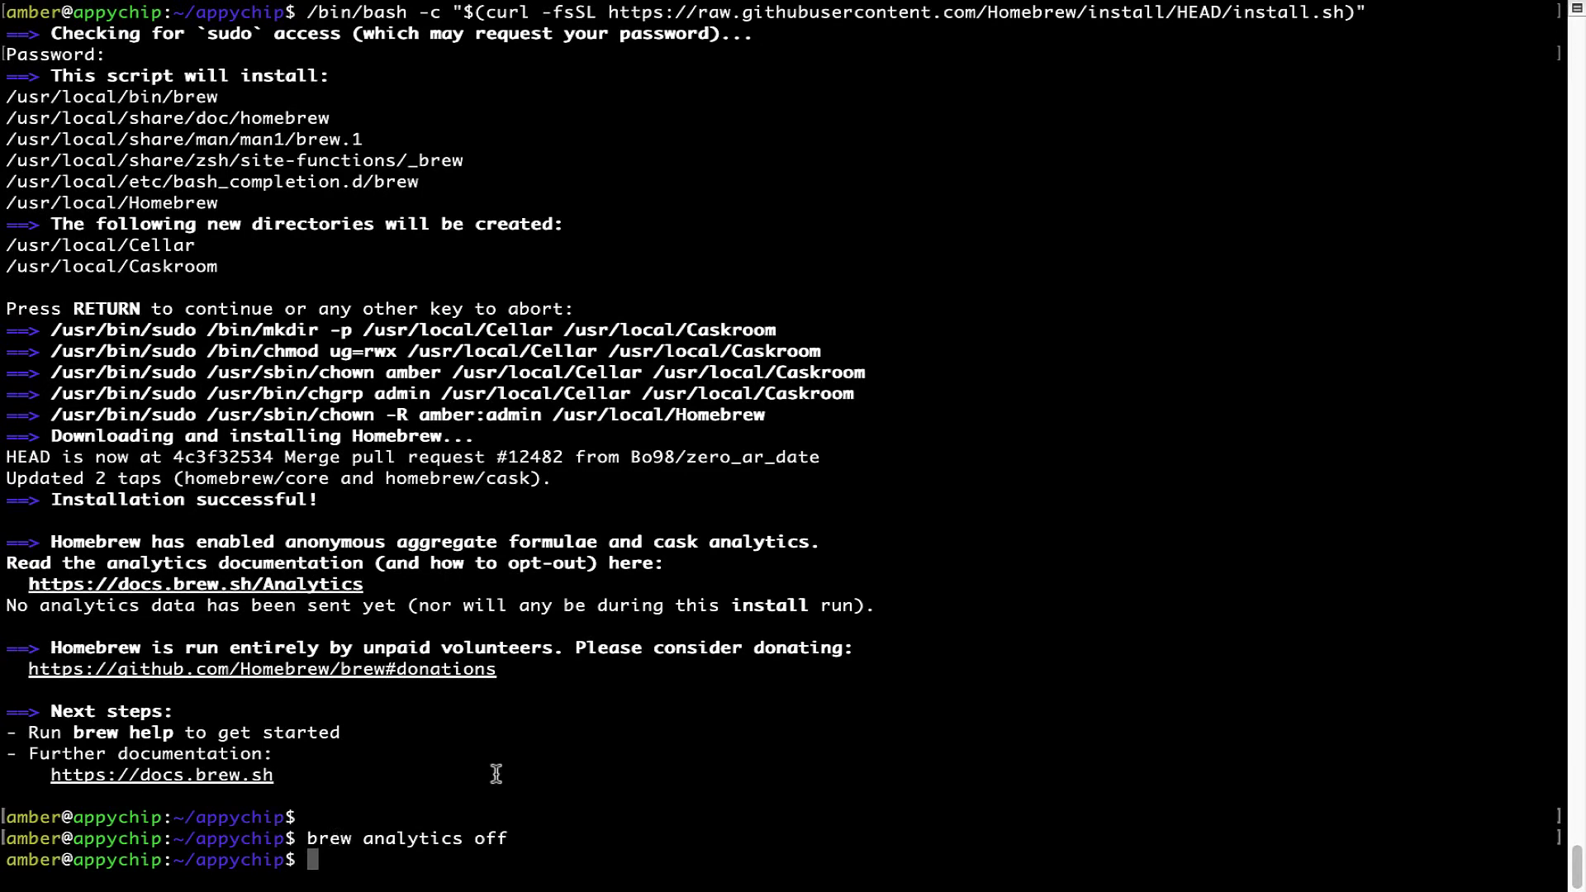
type("clear")
key("Return")
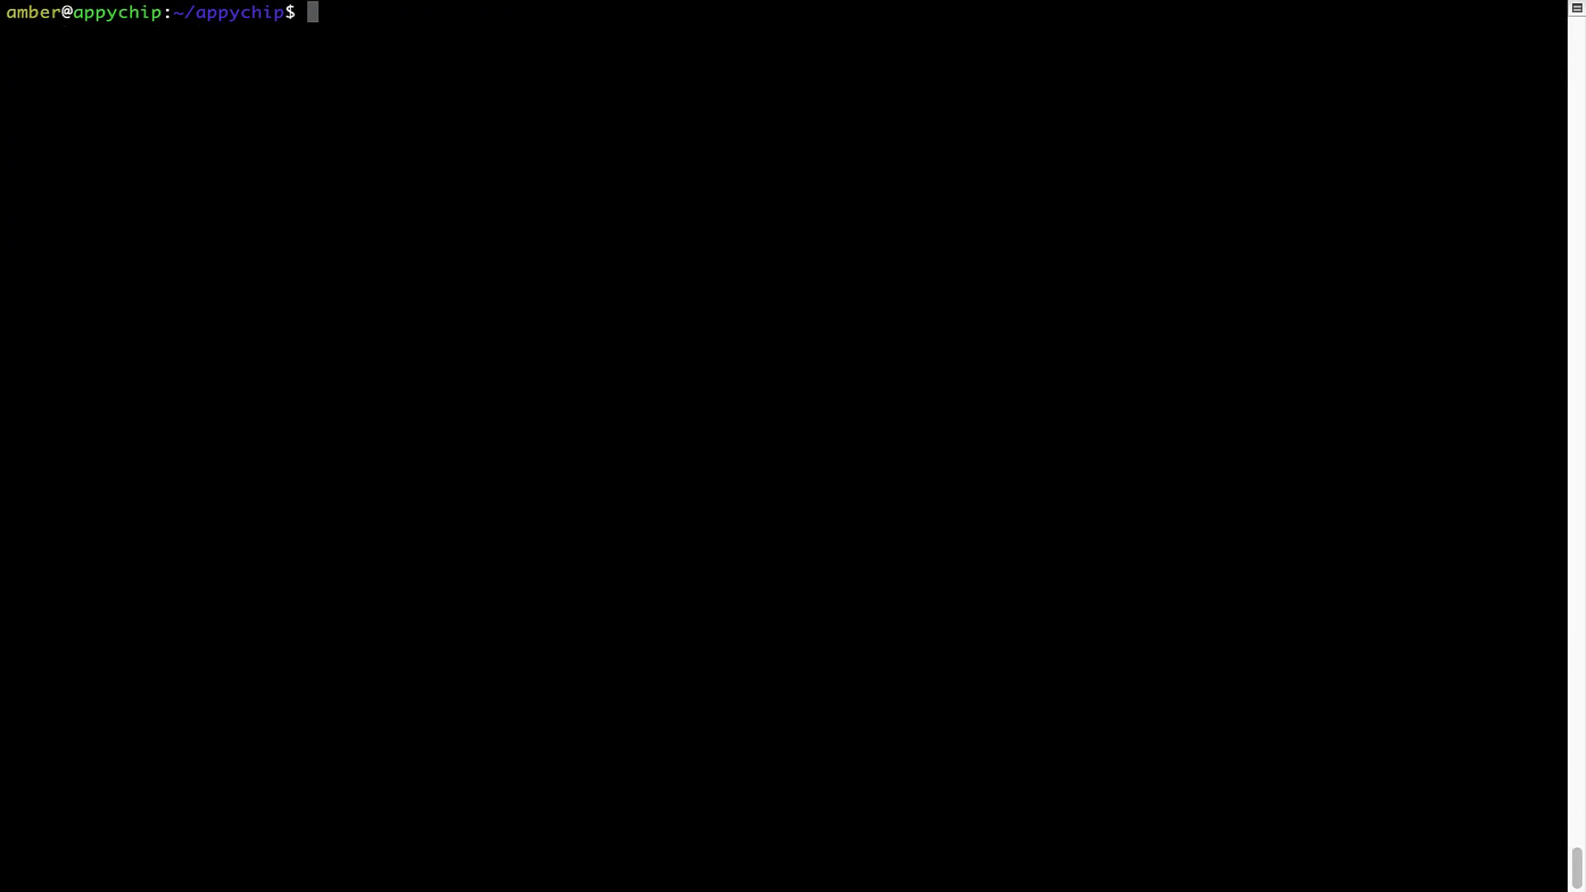
type("brew")
type(" update")
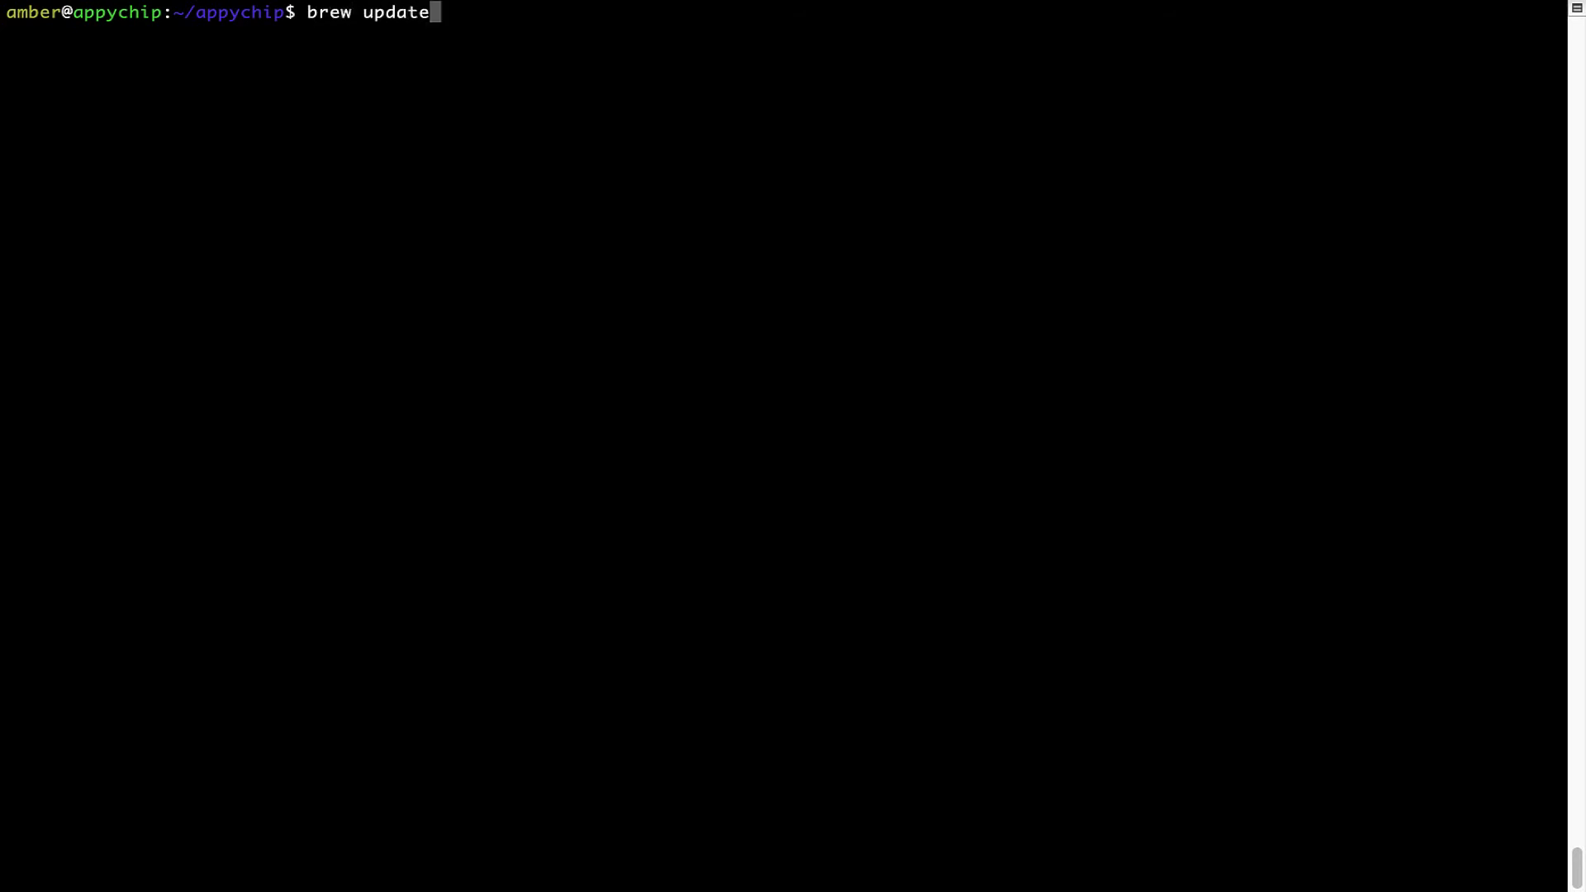
Run 'brew update' and highlight its already up-to-date message
key("Return")
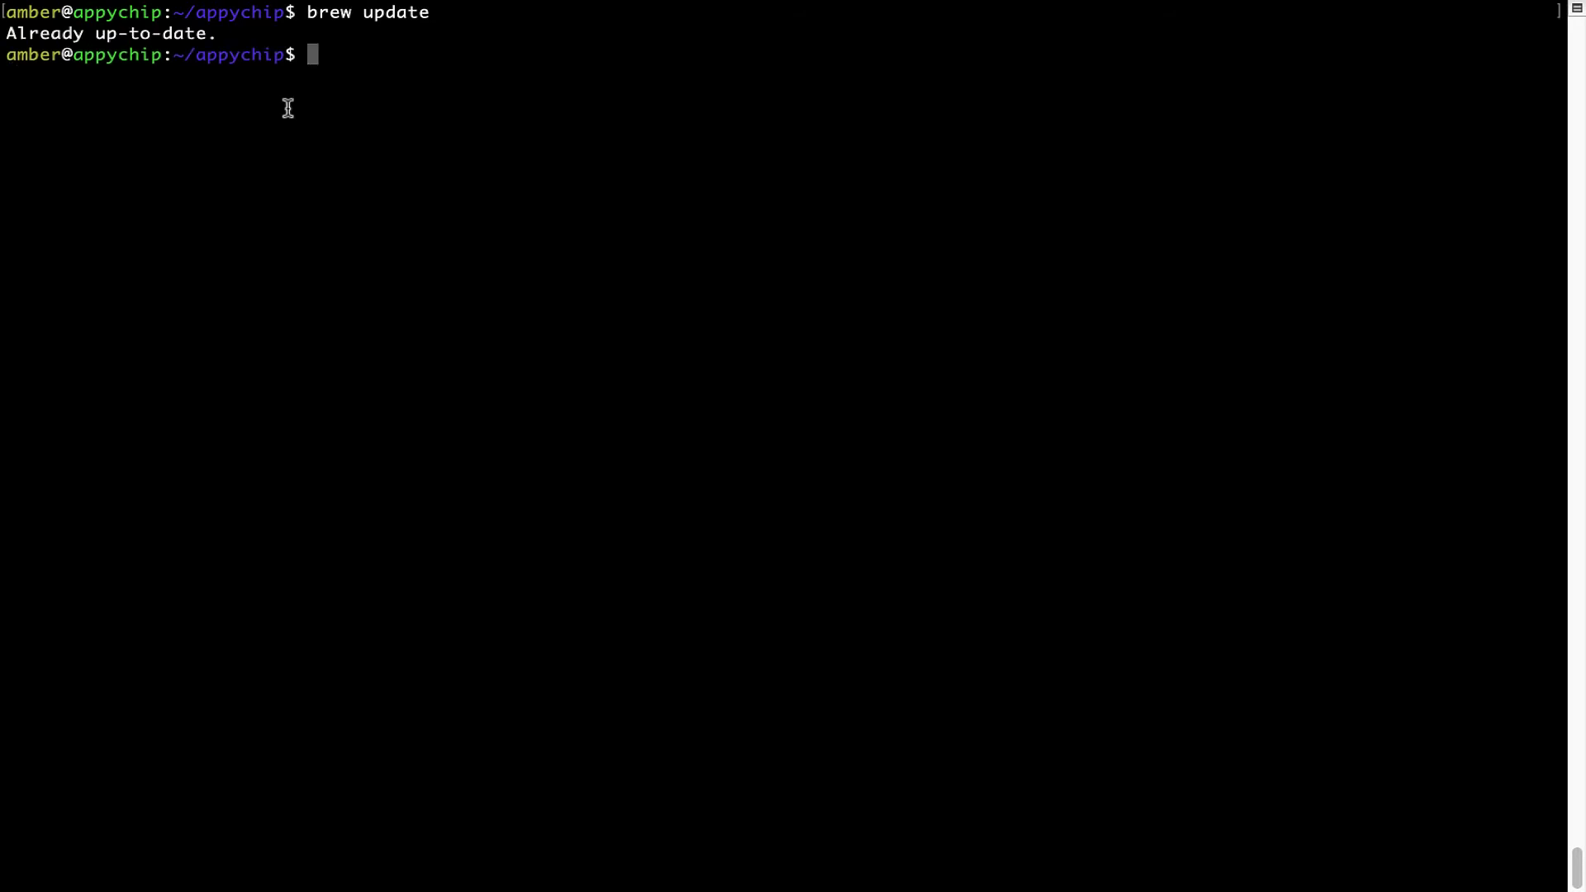
triple_click(156, 34)
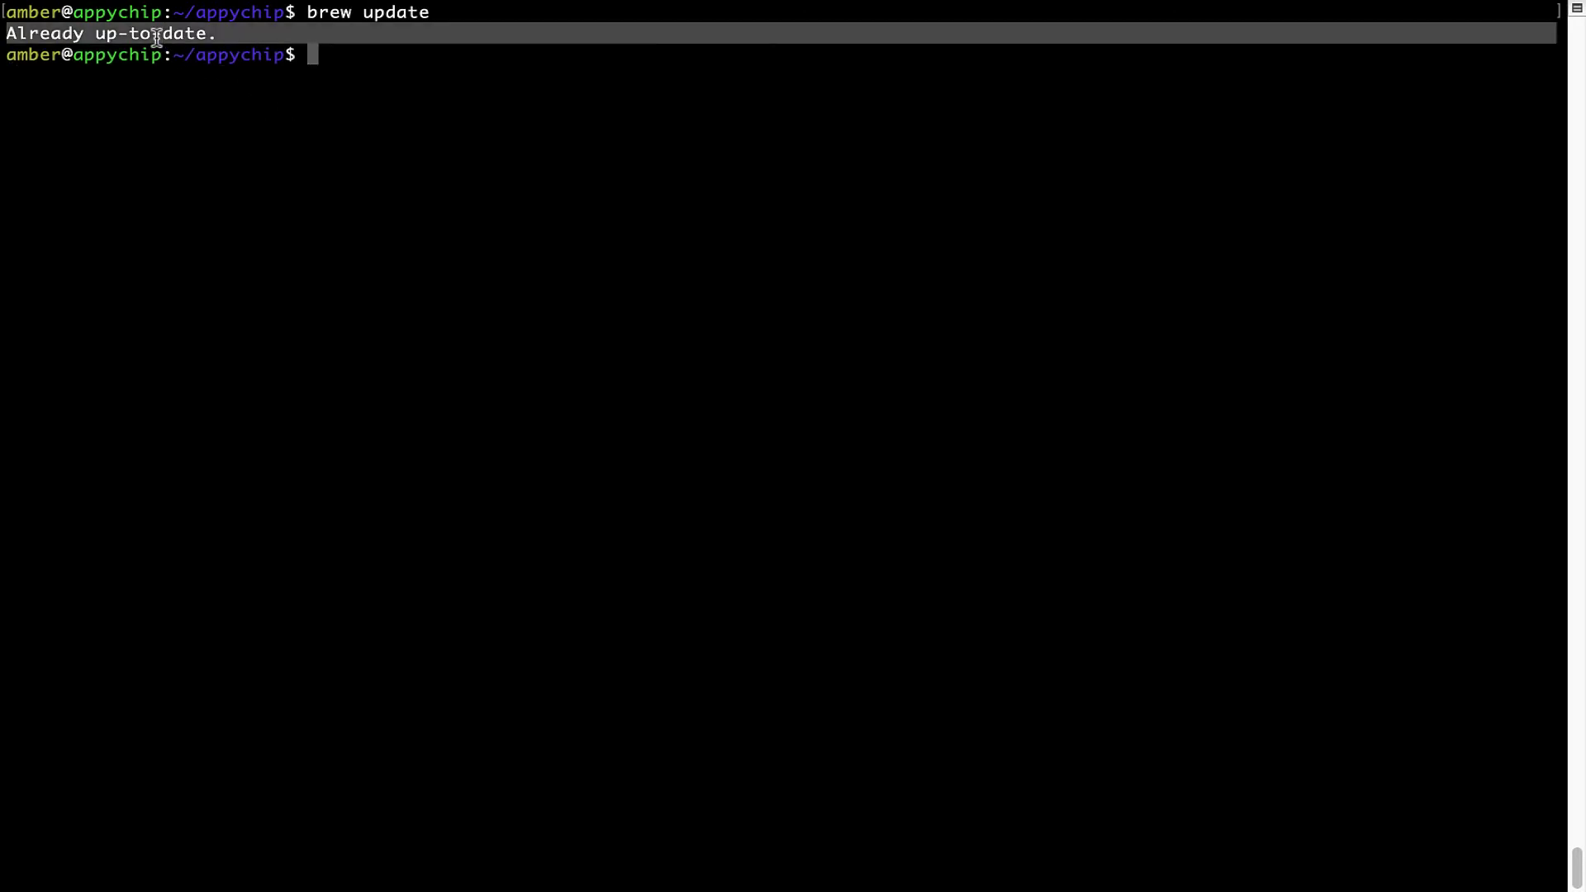
left_click(157, 37)
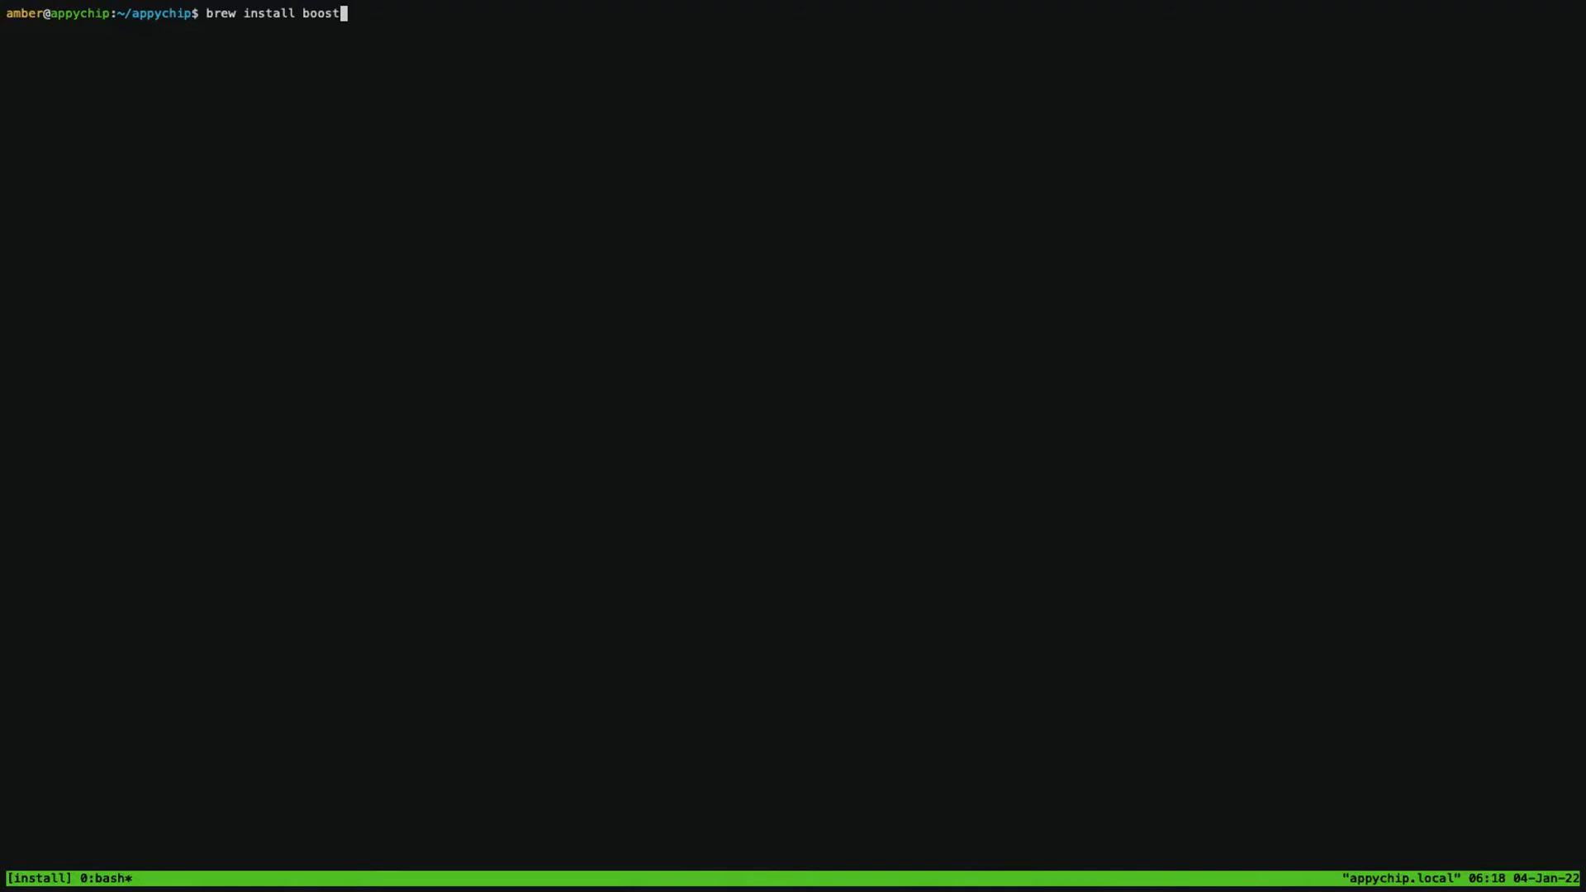
type("-python")
Run 'brew install boost-python', which fails because the formula is disabled
key("Return")
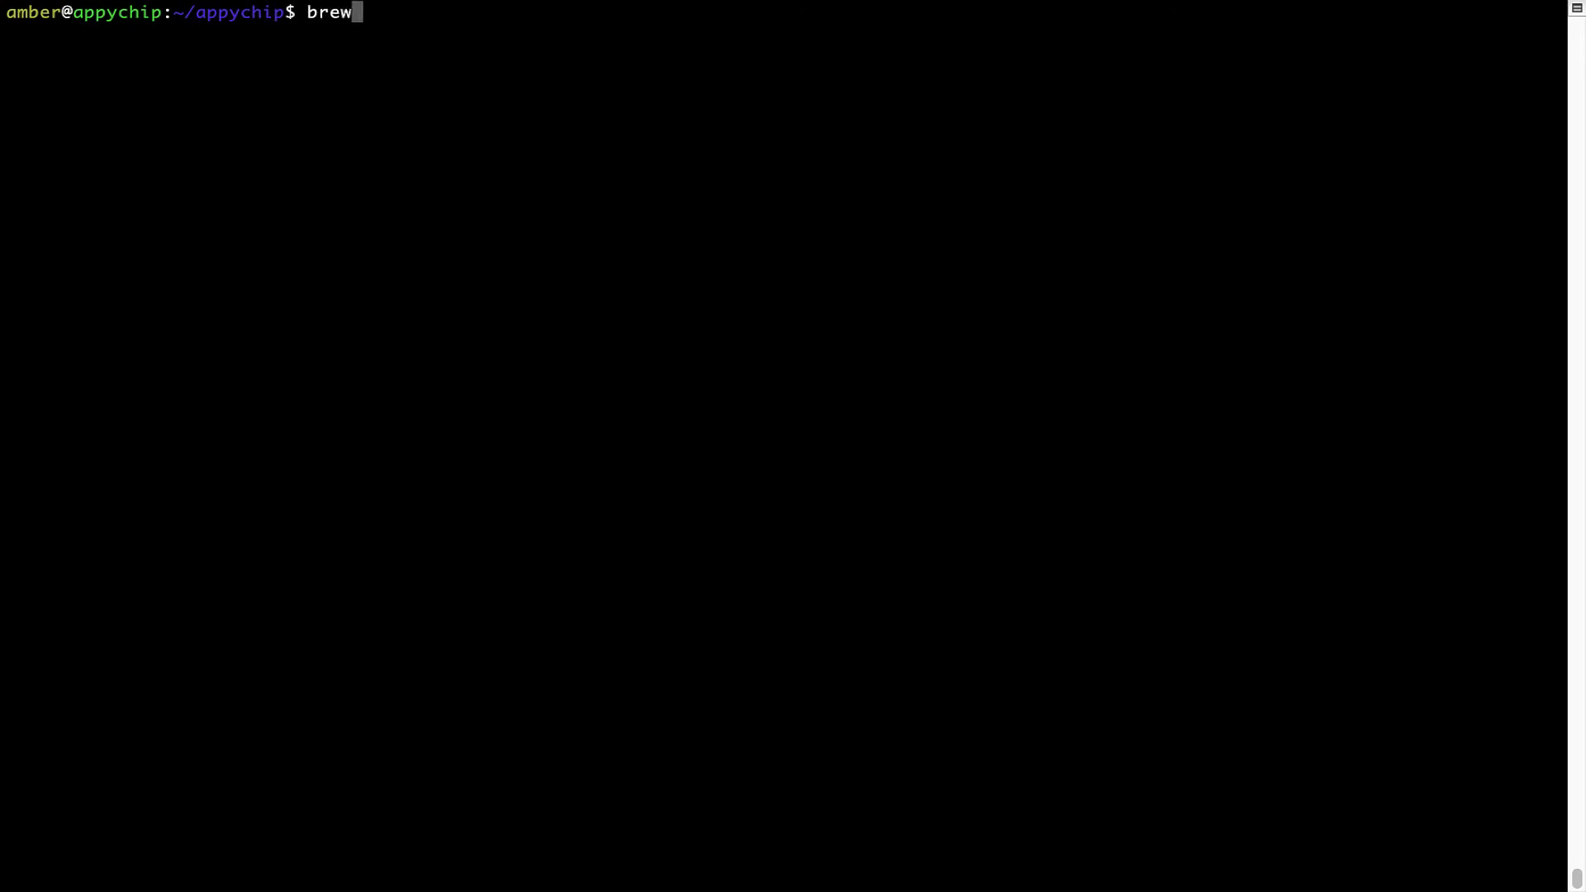
type(" reinstall ")
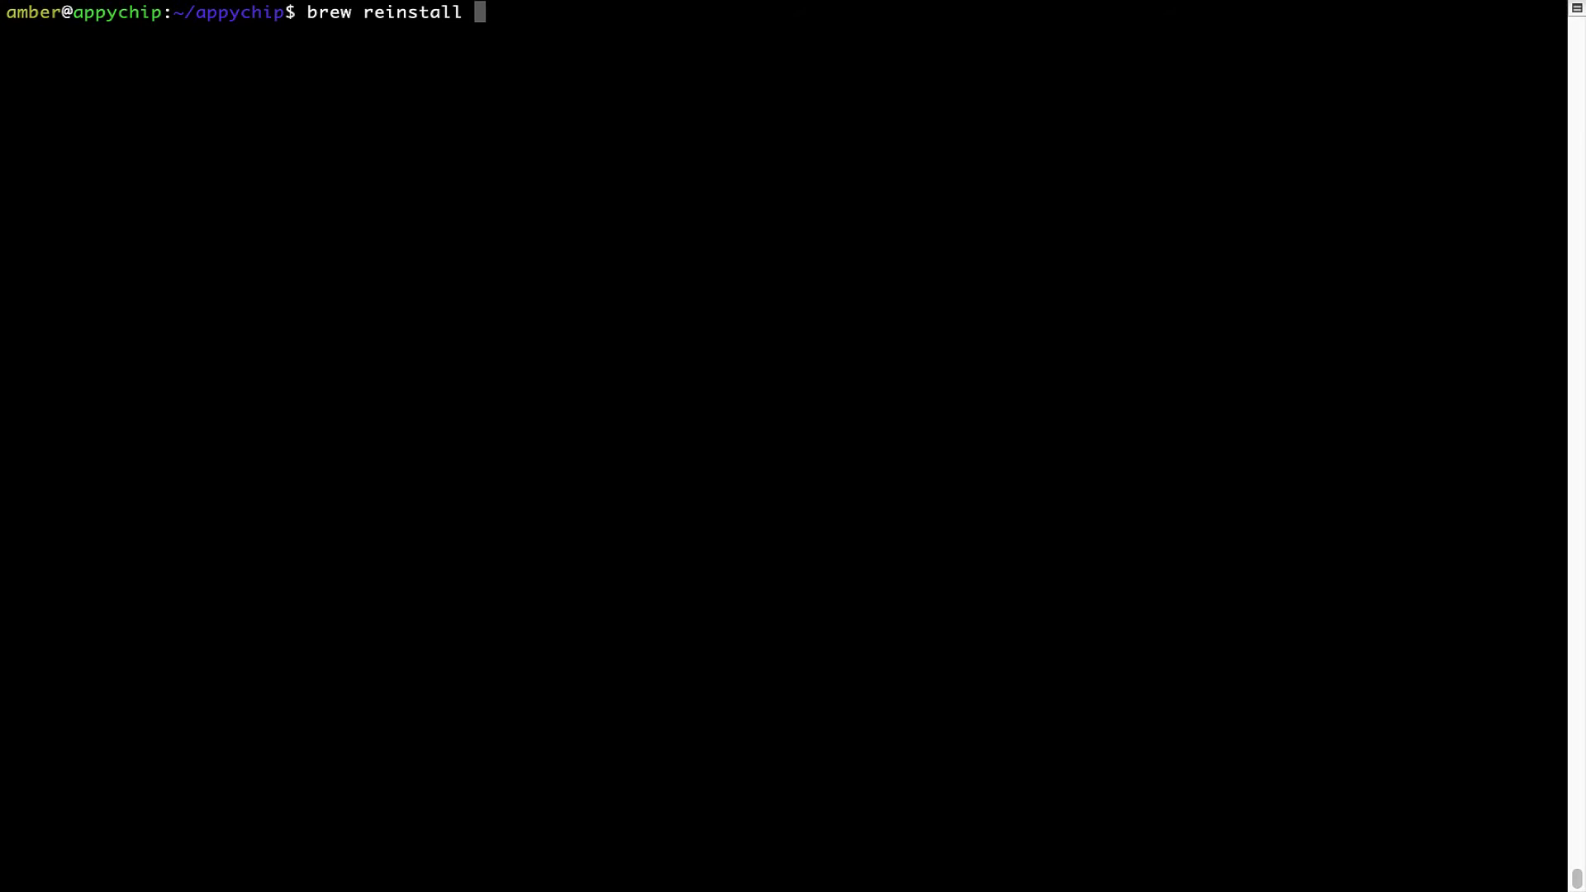
type("he")
type("llo")
Run 'brew reinstall hello', pouring hello 2.10 (11 files), and highlight the Reinstalling line
key("Return")
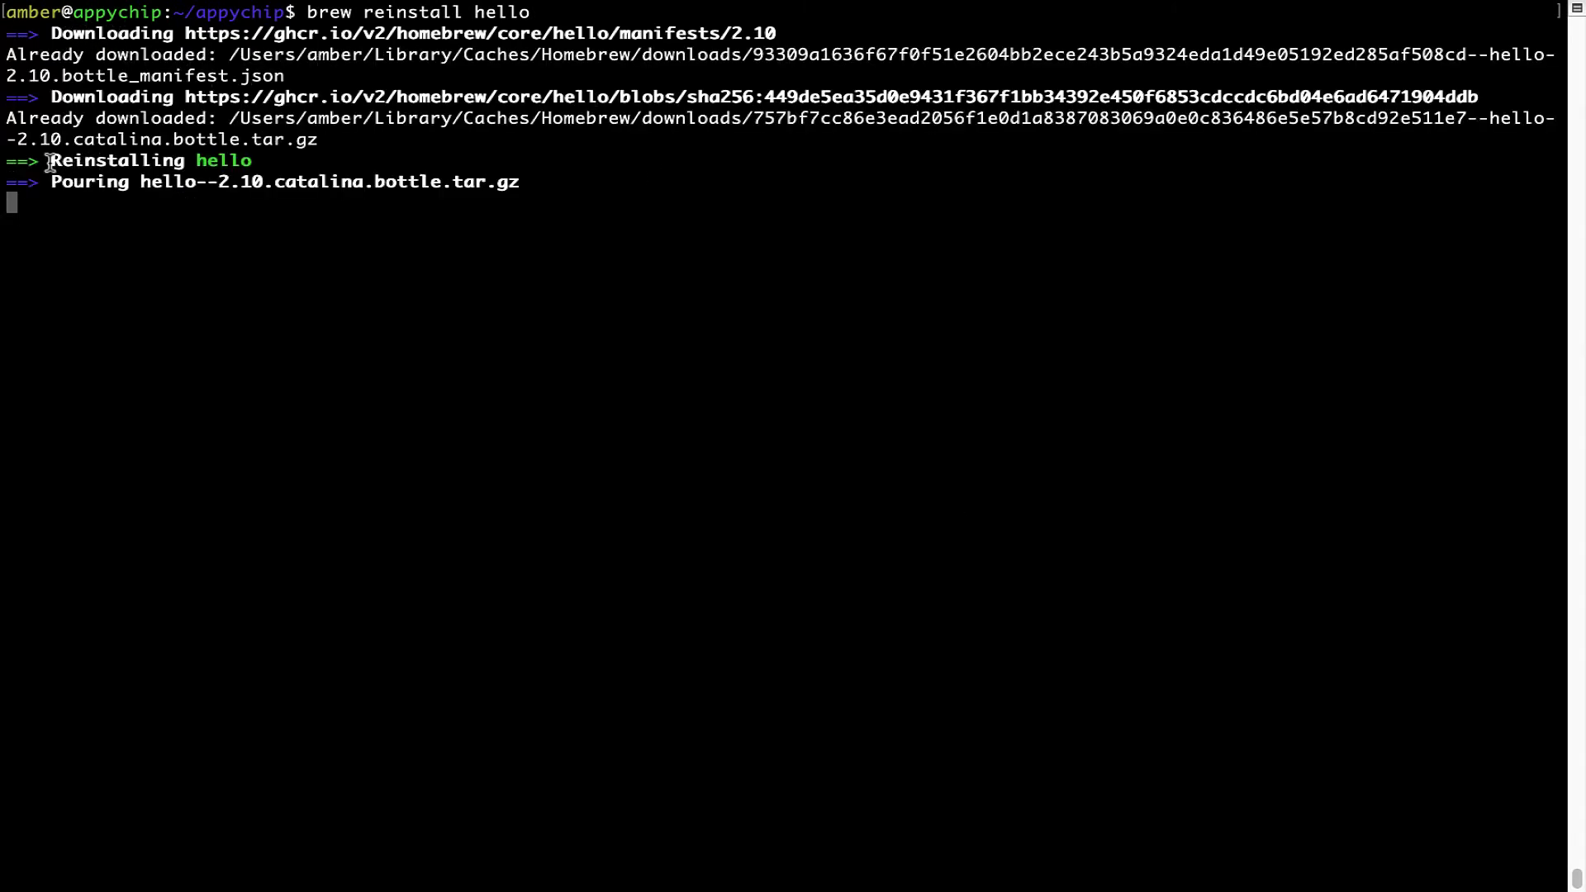
left_click_drag(51, 161, 252, 162)
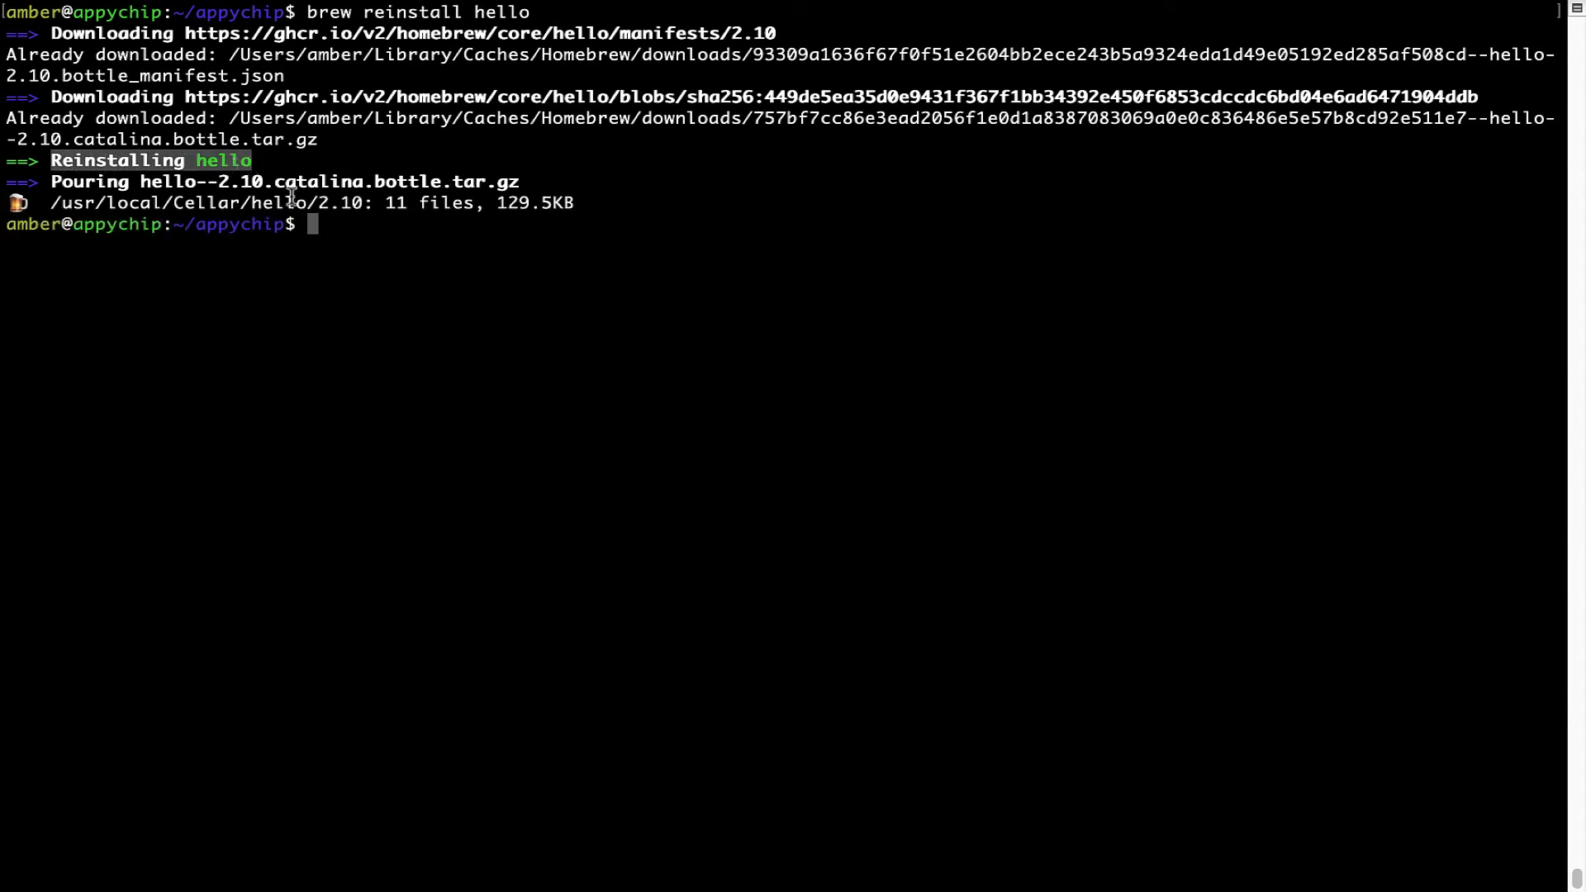
left_click(330, 233)
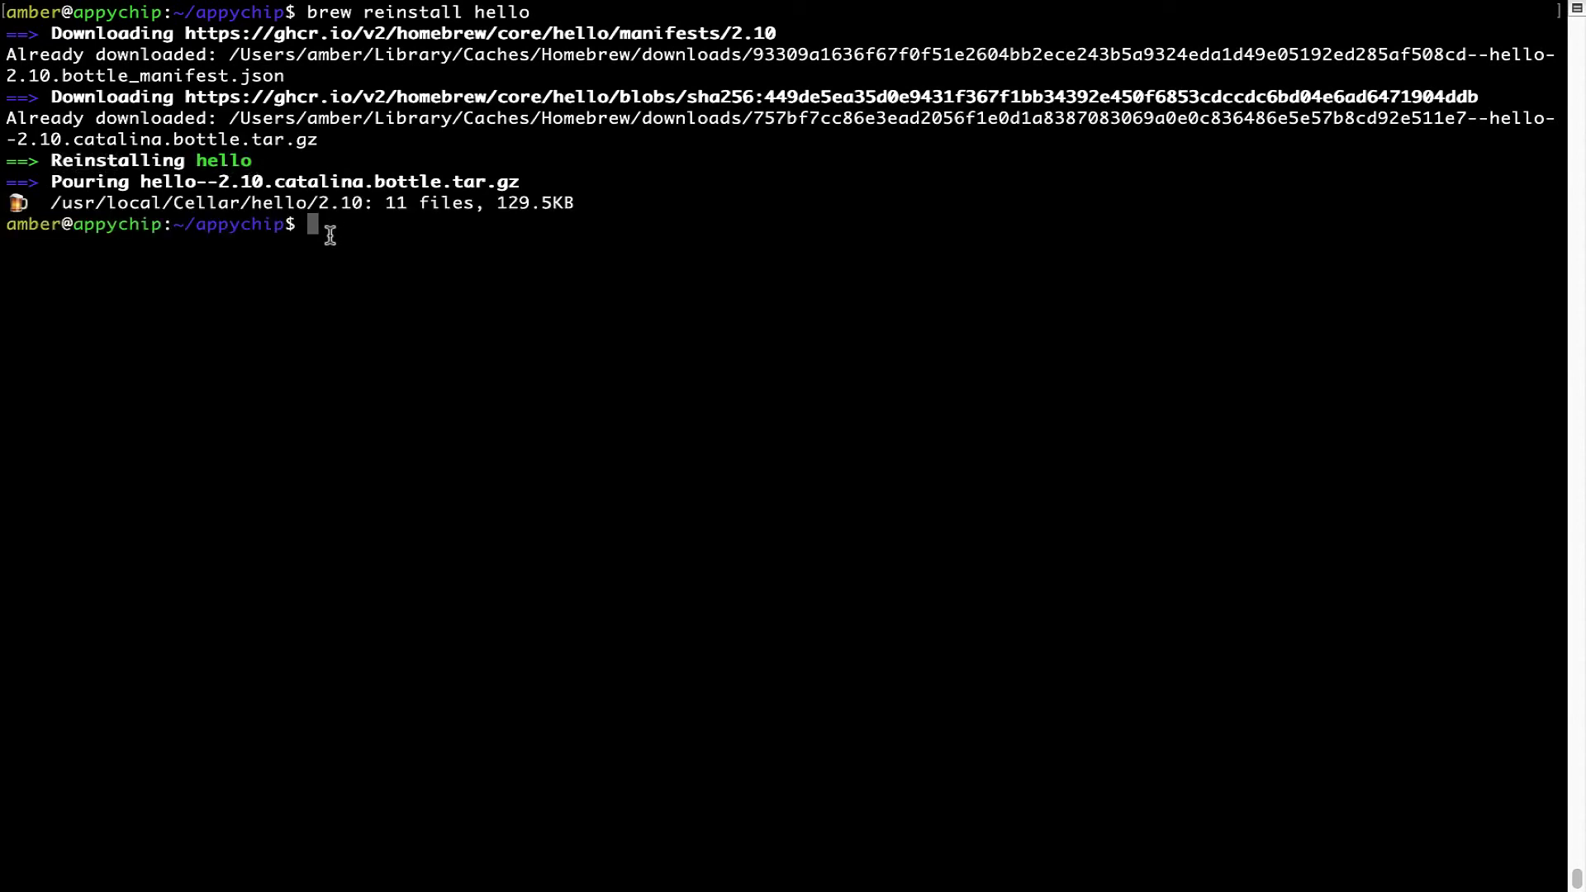
type("clear")
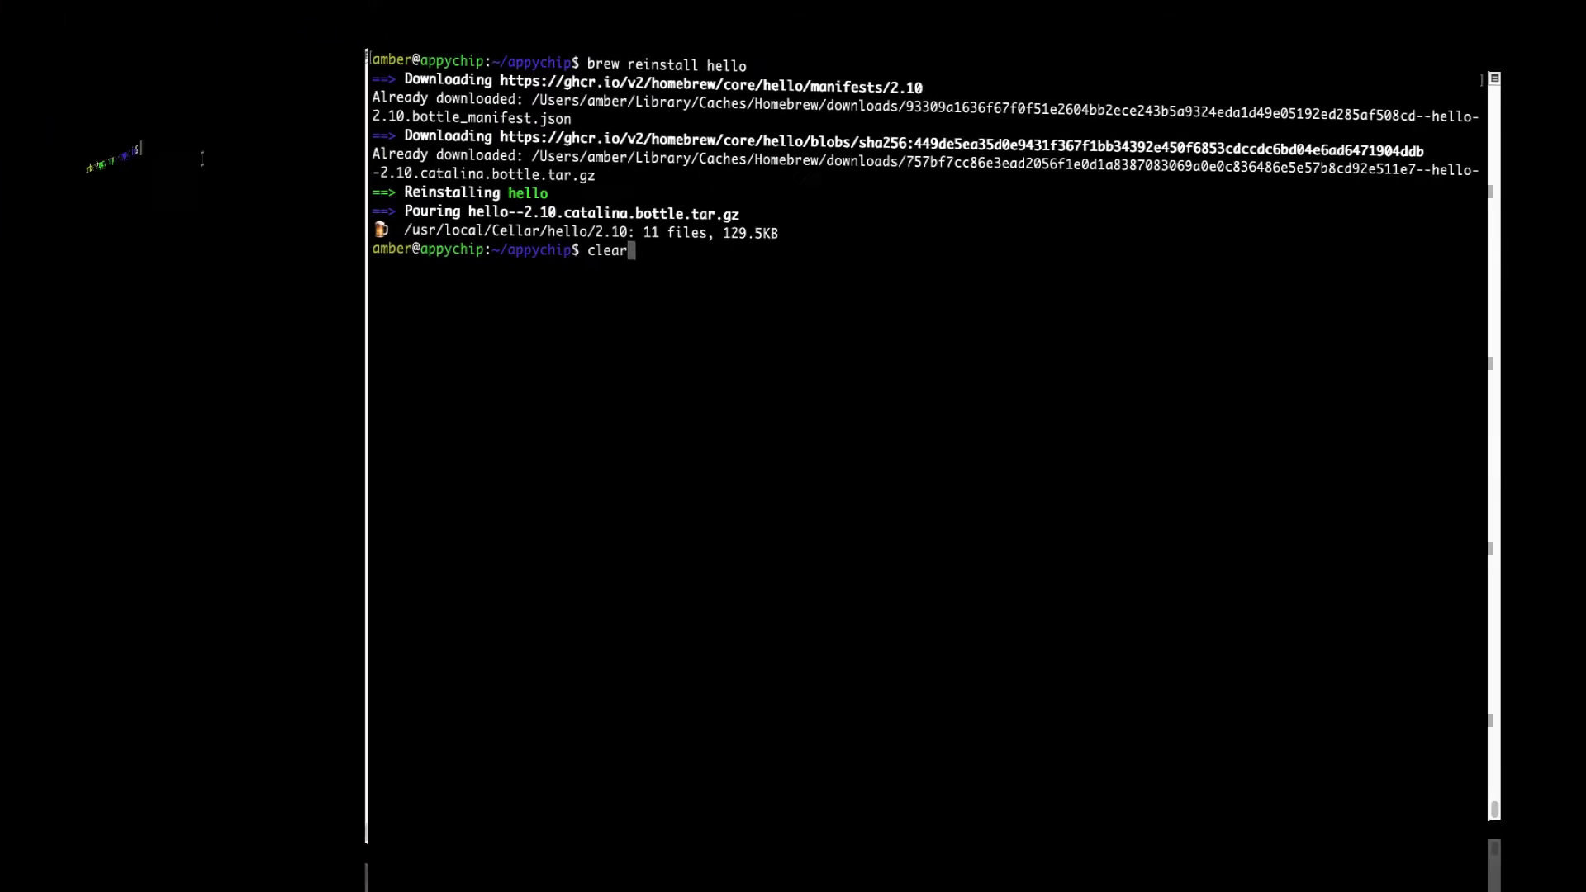
Clear the screen, run 'brew uninstall hello', and highlight the Uninstalling line
key("Return")
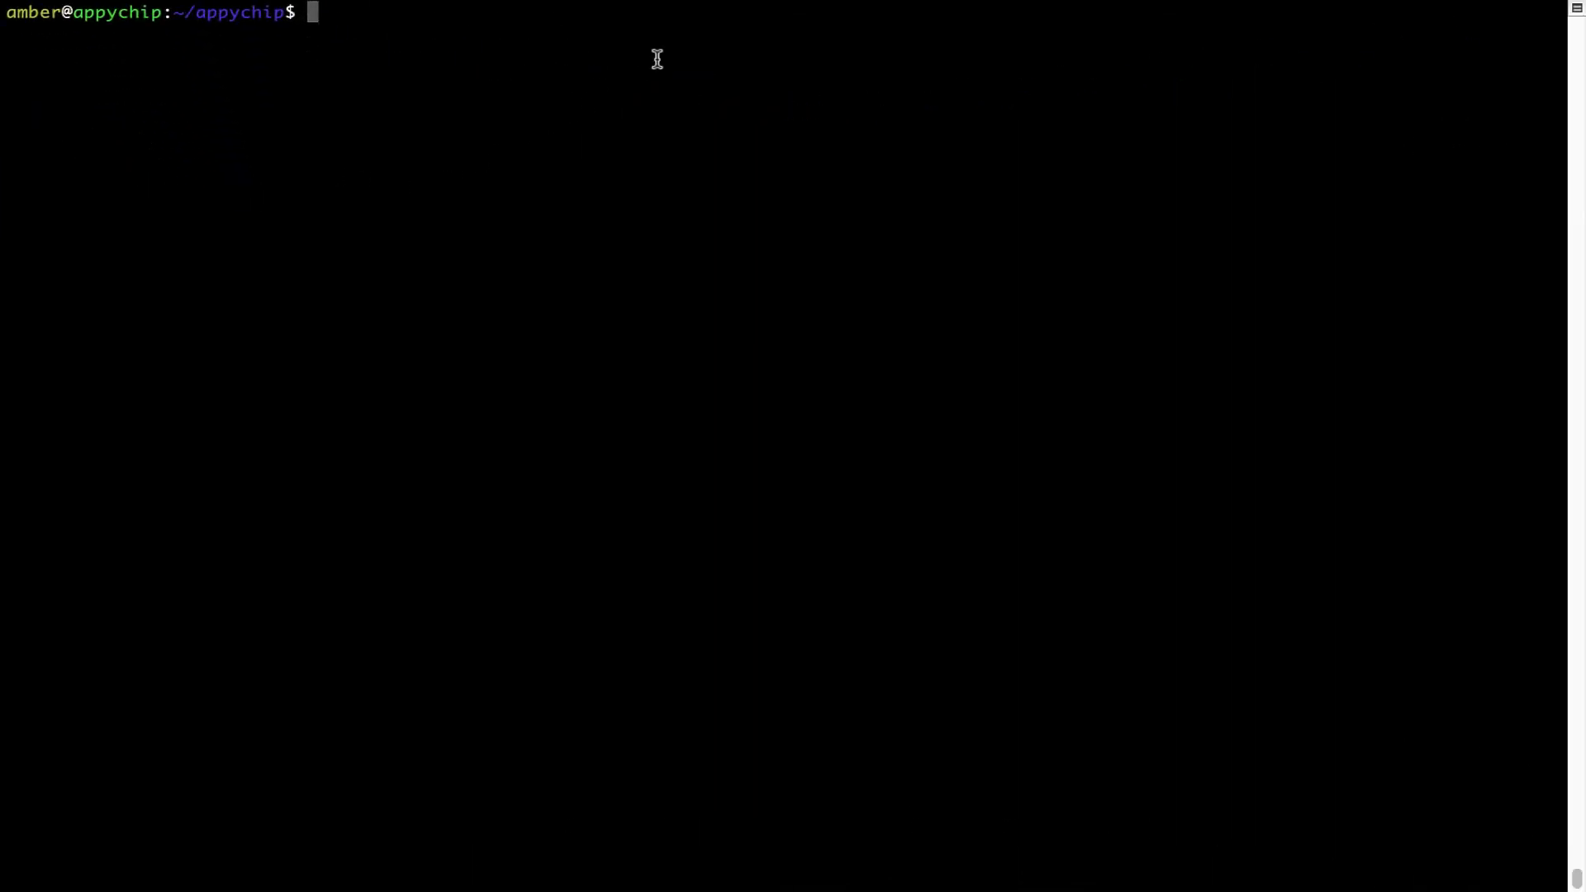
type("brew un")
type("install h")
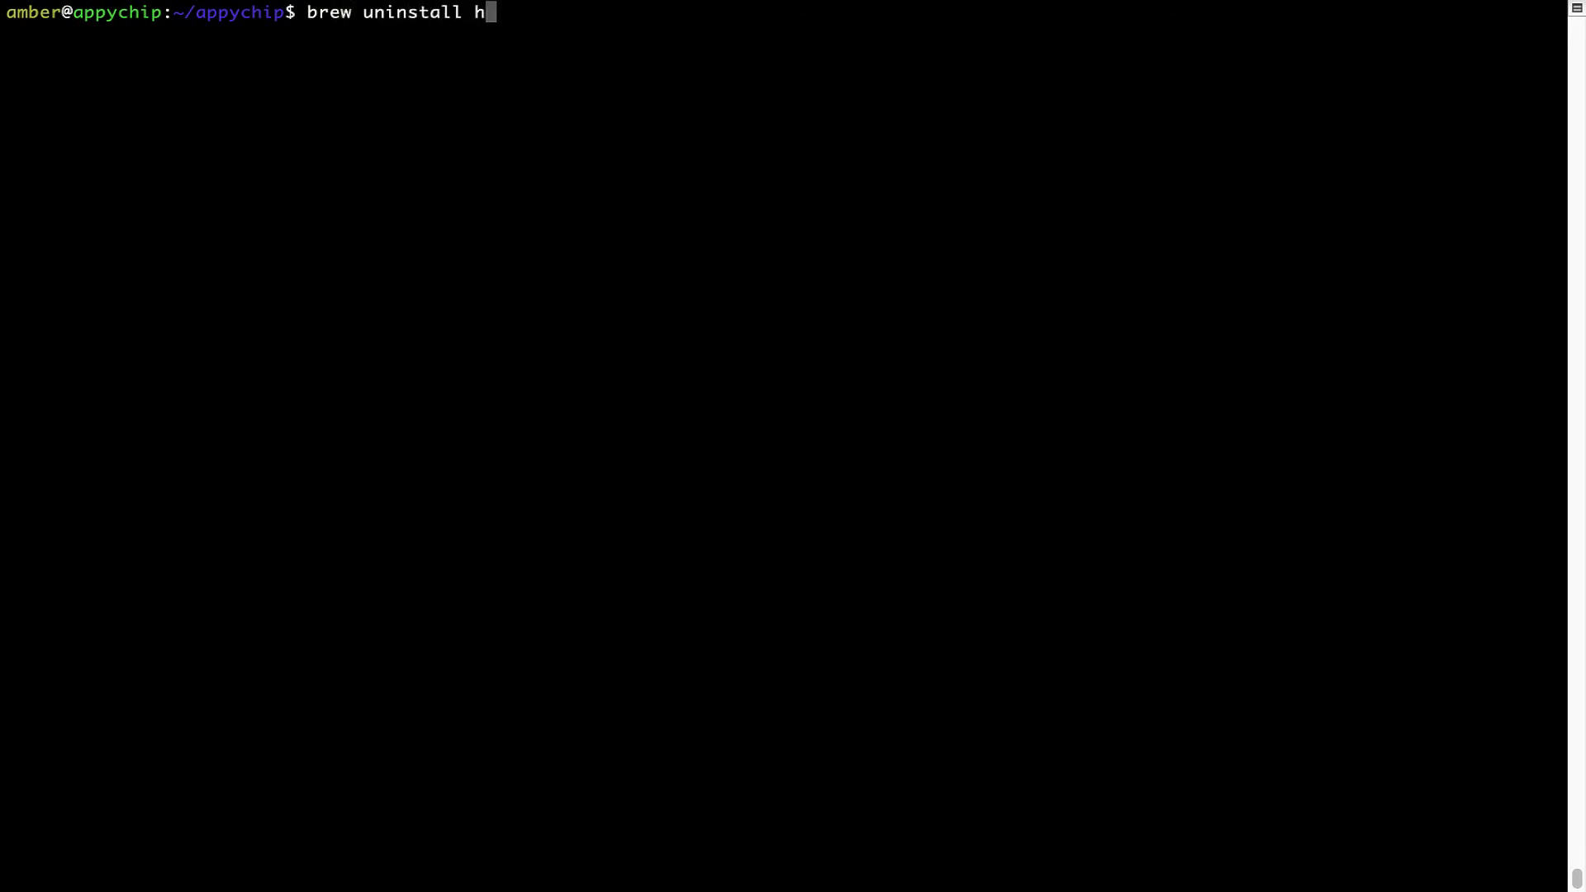
type("ello")
key("Return")
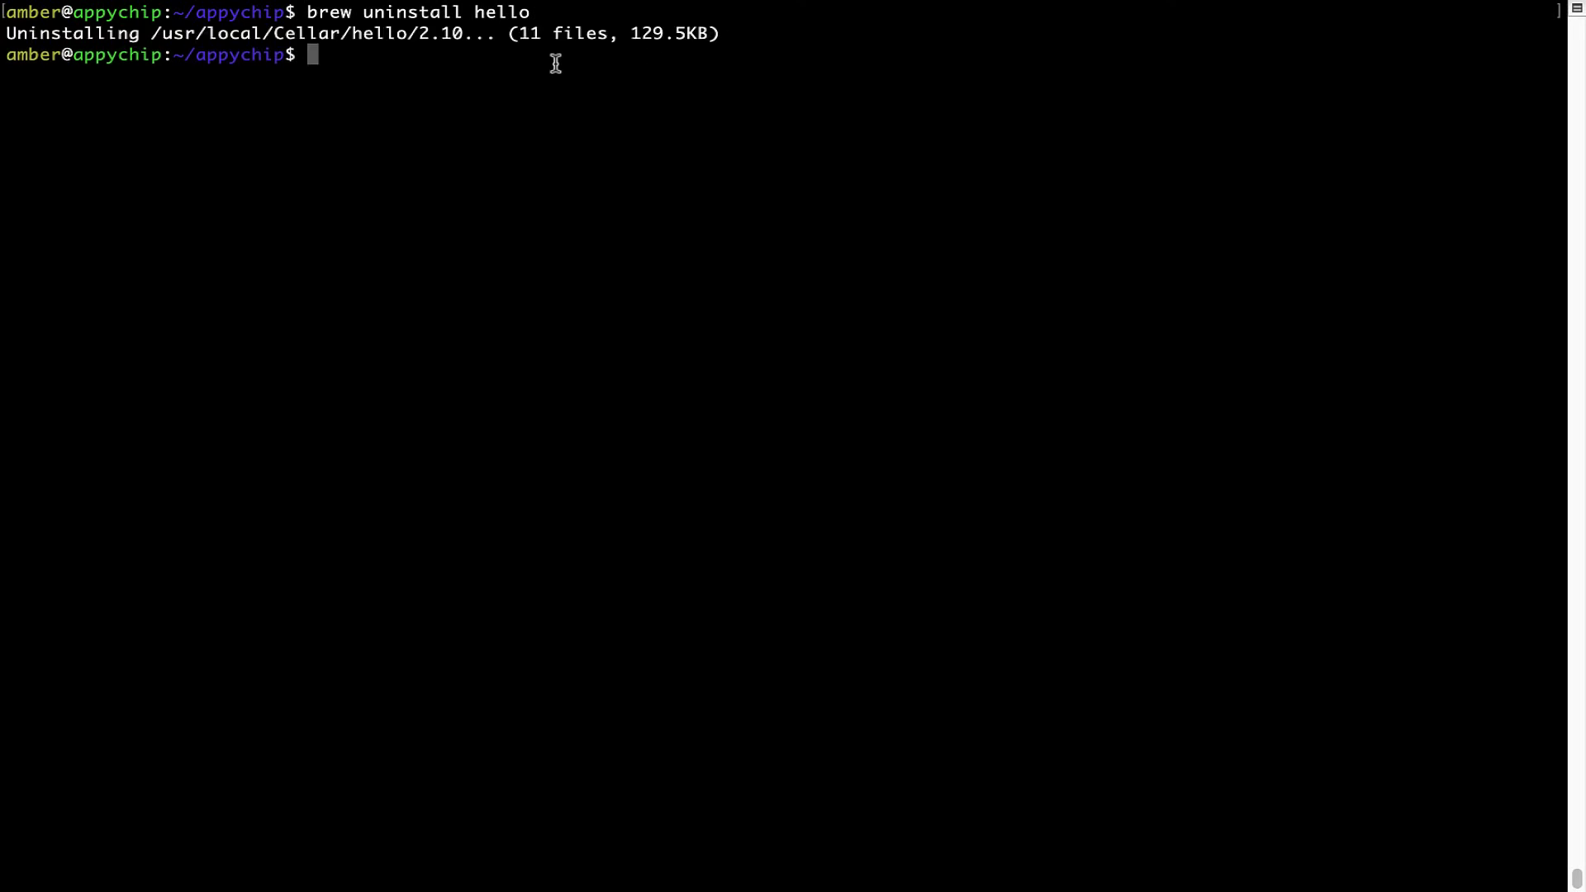
triple_click(23, 34)
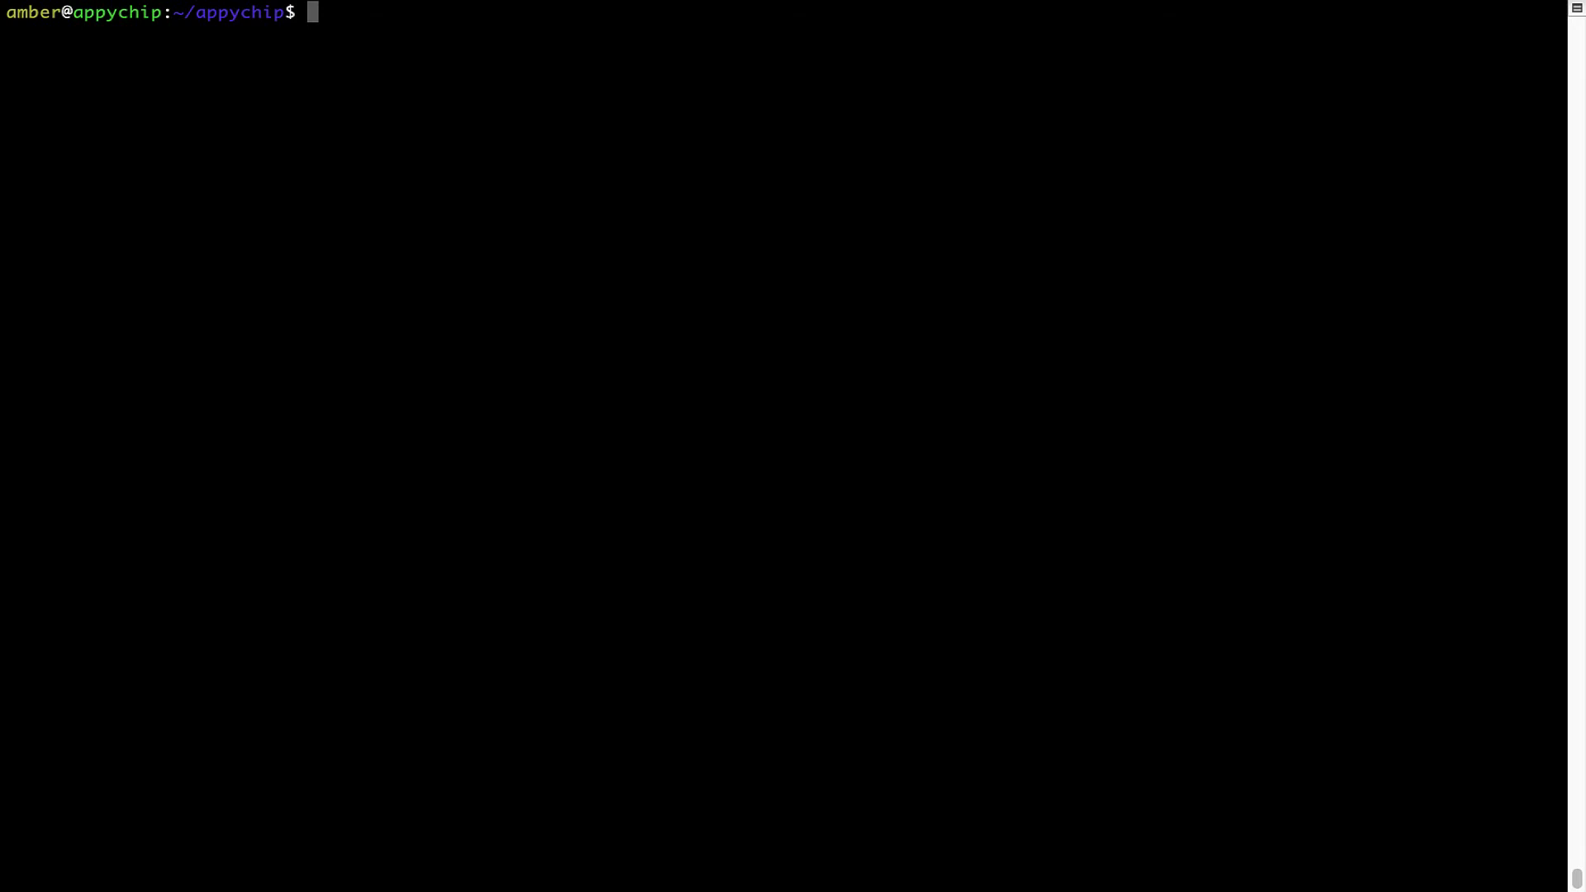
type("brew c")
type("leanup")
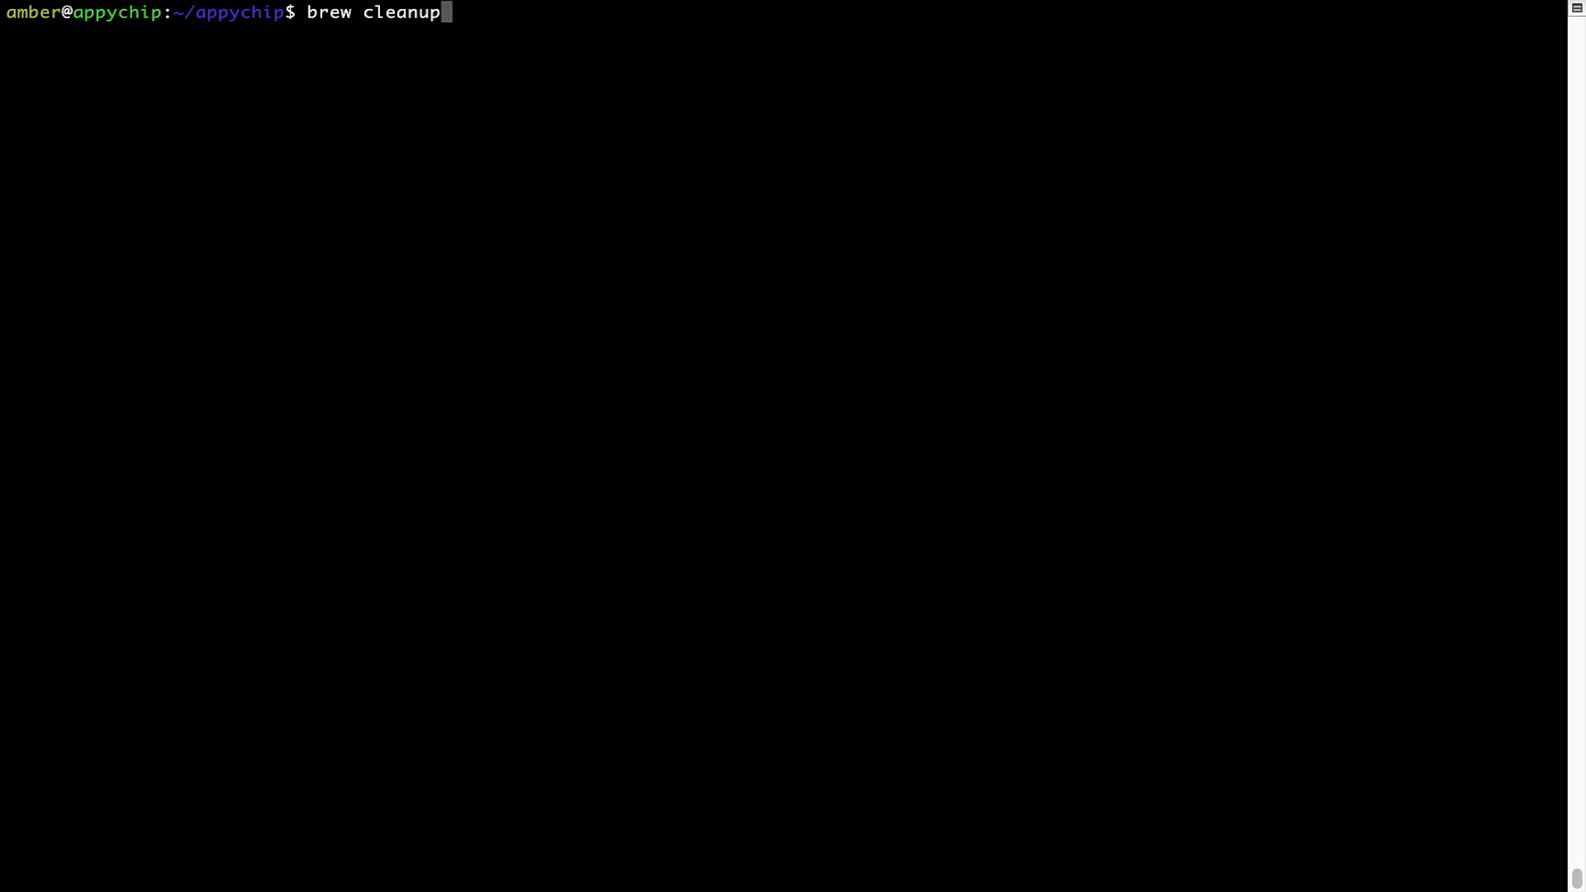
Run 'brew cleanup', which returns to the prompt with no output
key("Return")
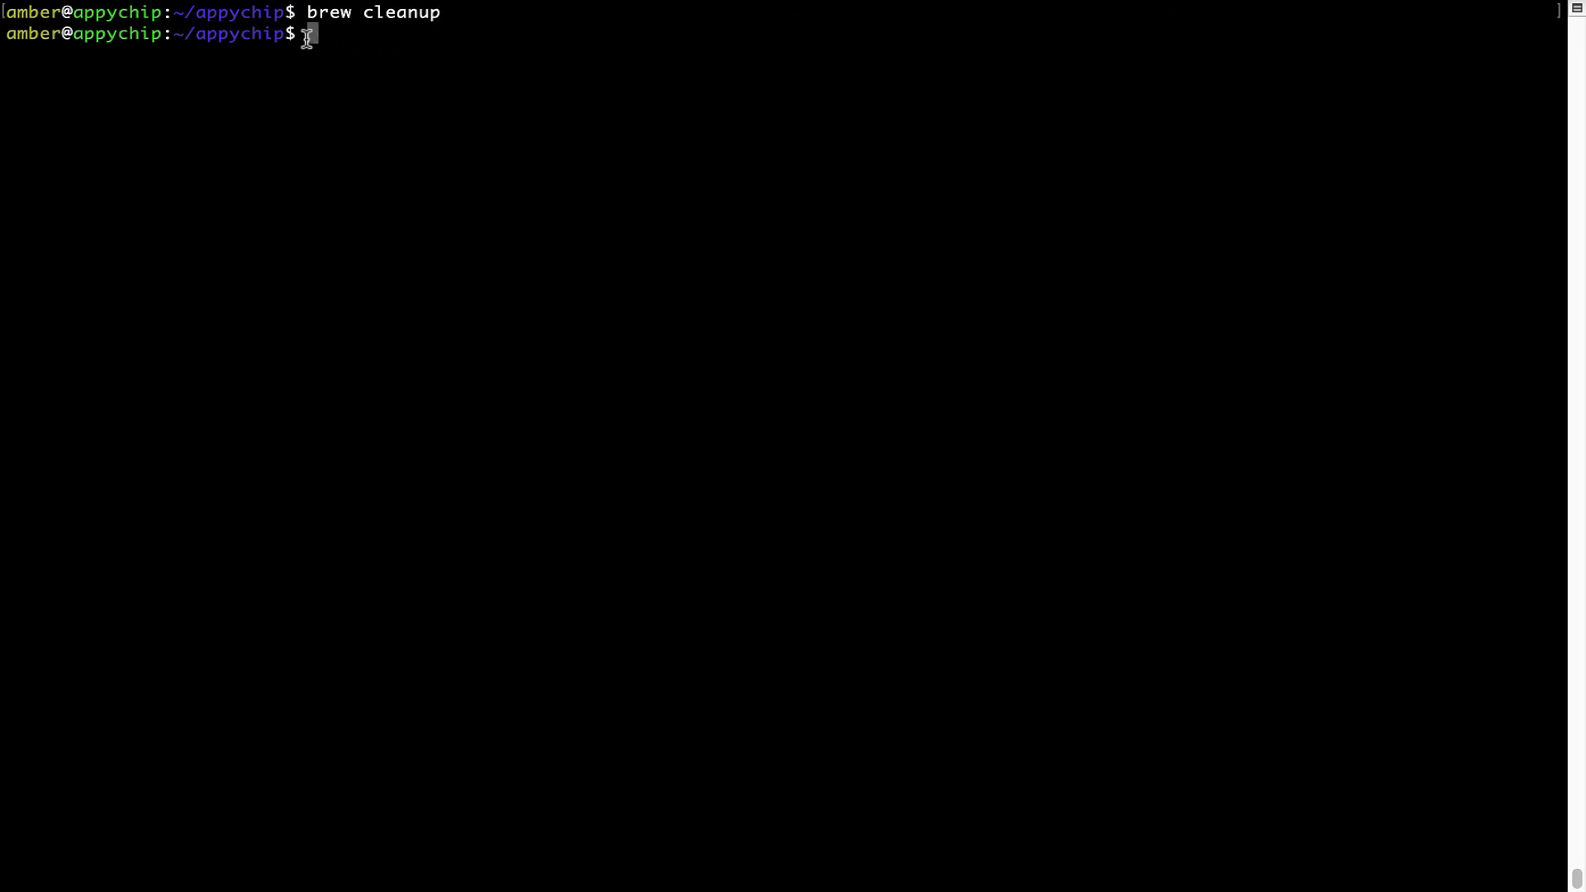